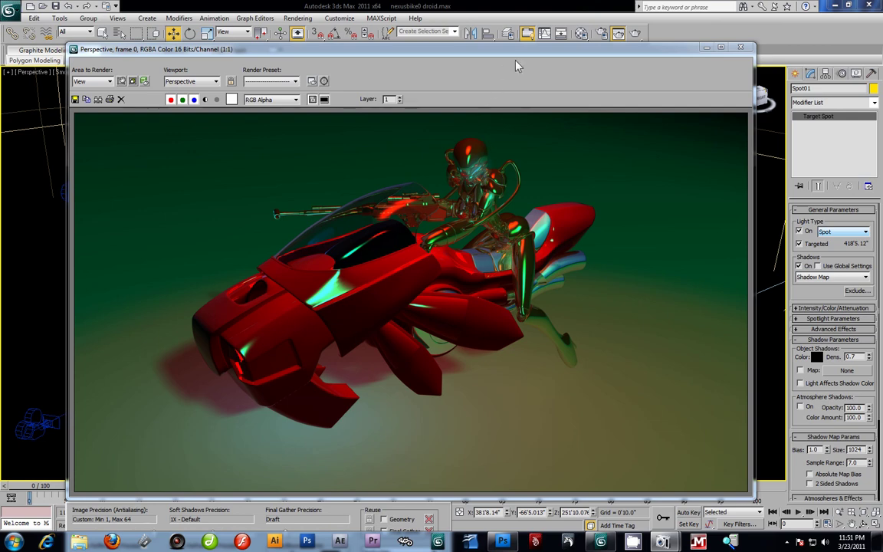
Step: Reposition the Rendered Frame Window showing the finished hover bike render
{"action": "left_click_drag", "start_coordinate": [516, 56], "coordinate": [534, 51]}
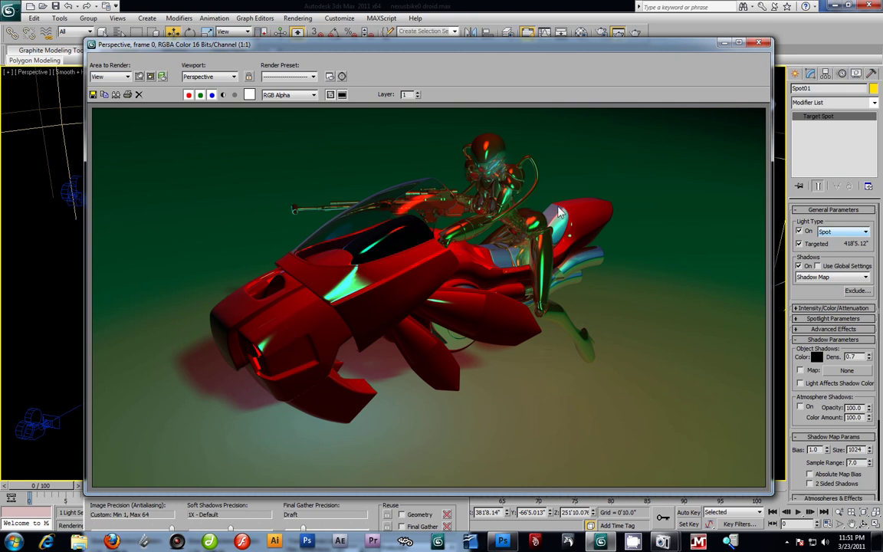
{"action": "left_click_drag", "start_coordinate": [299, 48], "coordinate": [275, 46]}
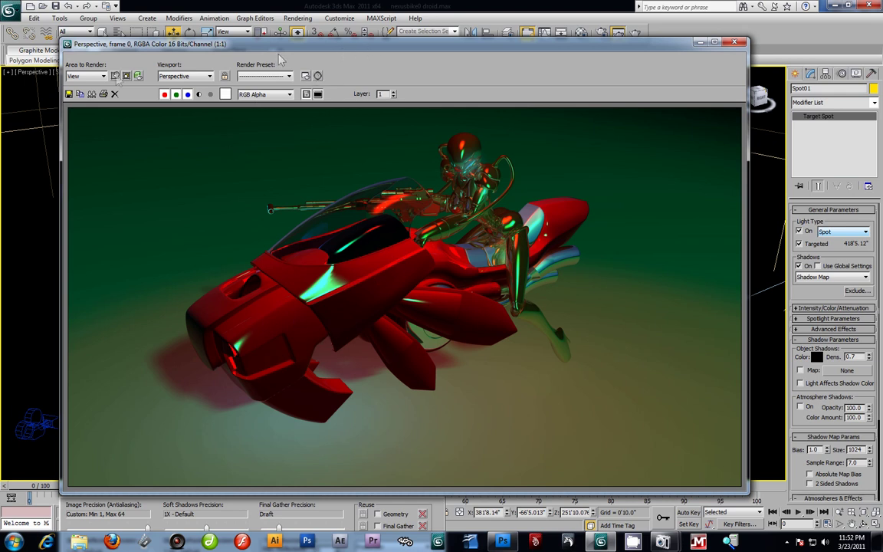
Step: Save the render as a PNG named Diffuse on the Desktop, keeping the alpha channel
{"action": "left_click", "coordinate": [68, 94]}
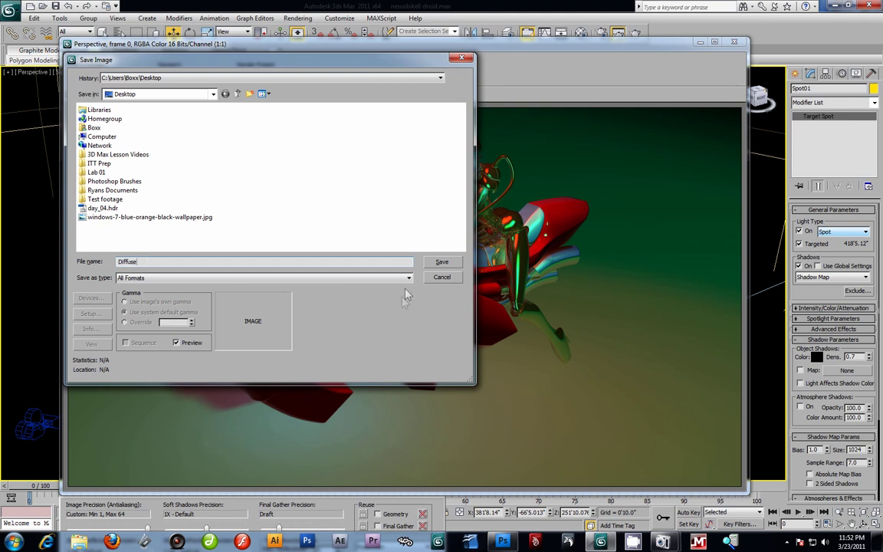
{"action": "left_click", "coordinate": [310, 278]}
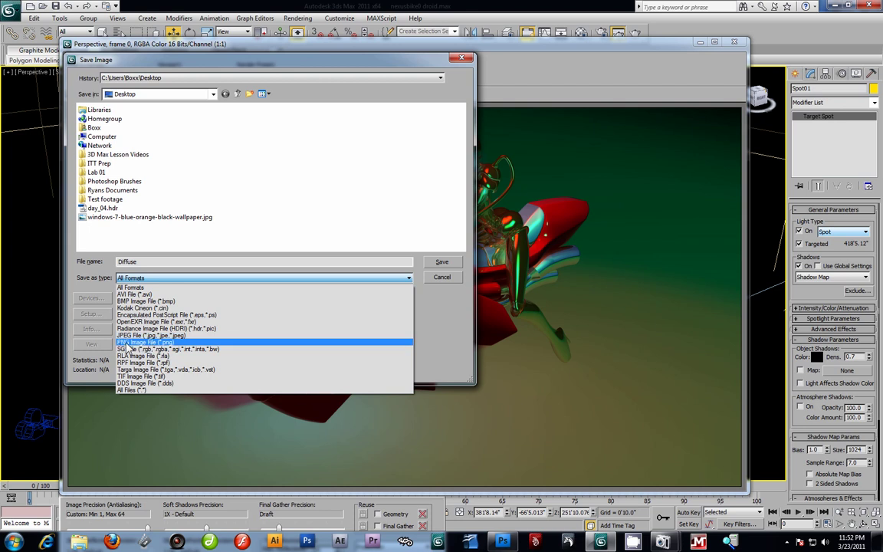
{"action": "left_click", "coordinate": [146, 342]}
{"action": "left_click", "coordinate": [434, 262]}
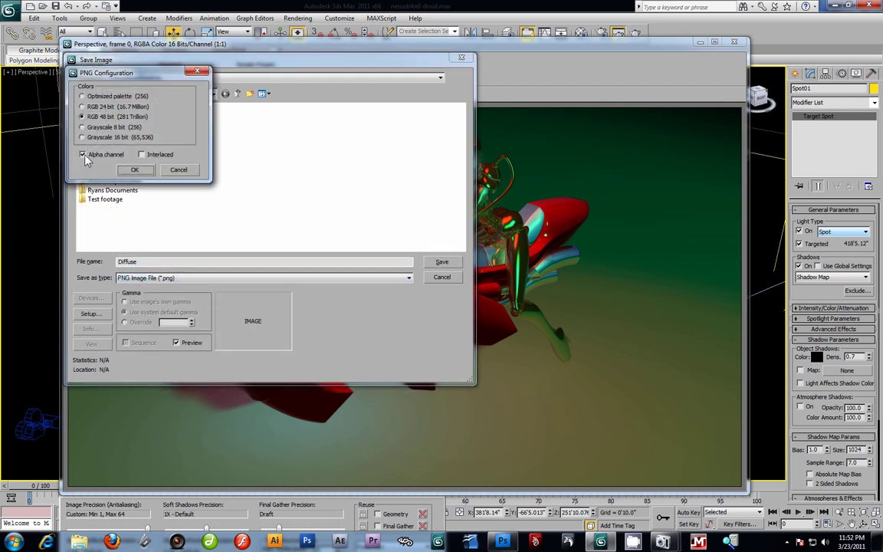
{"action": "left_click", "coordinate": [135, 170]}
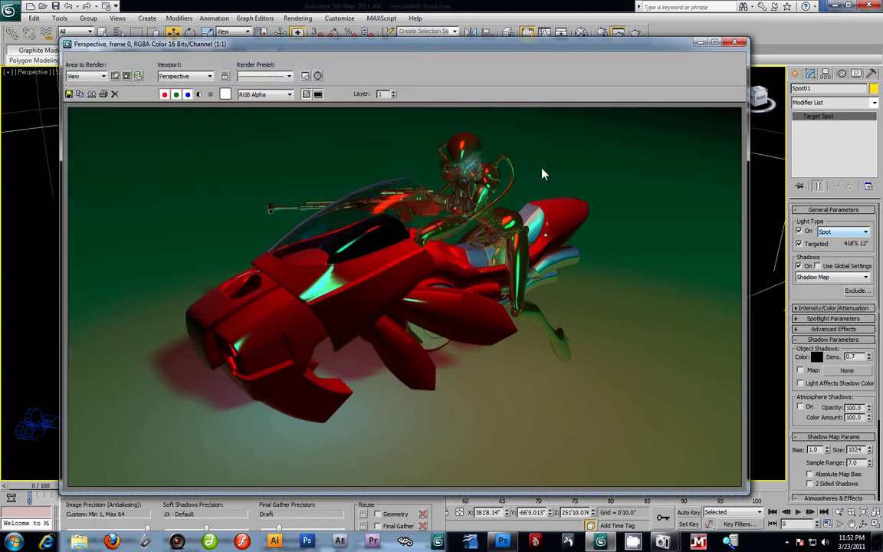
Step: Close the render window and create Camera005 from the current Perspective view
{"action": "left_click", "coordinate": [735, 43]}
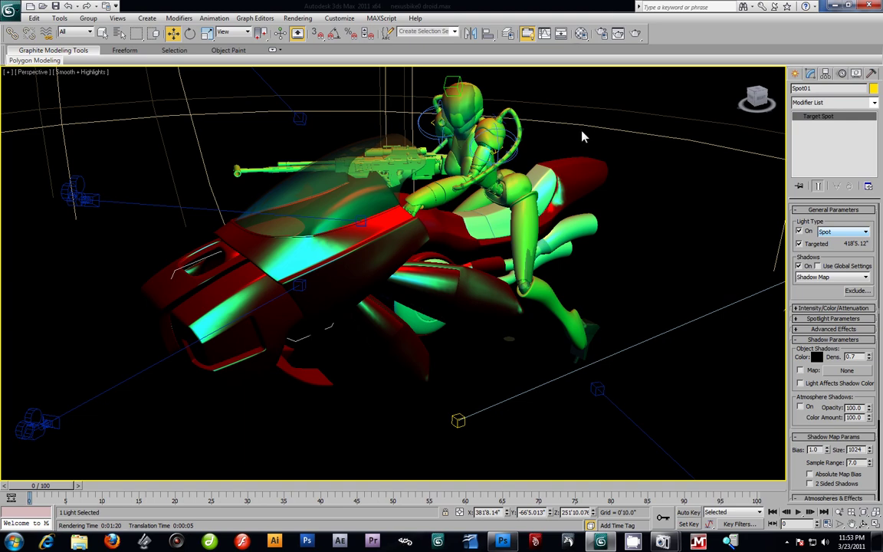
{"action": "key", "text": "ctrl+c"}
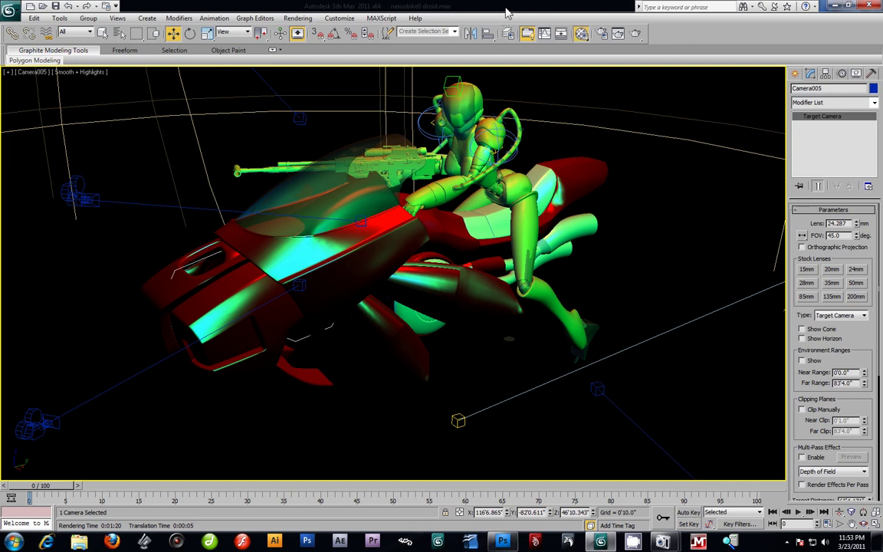
{"action": "key", "text": "m"}
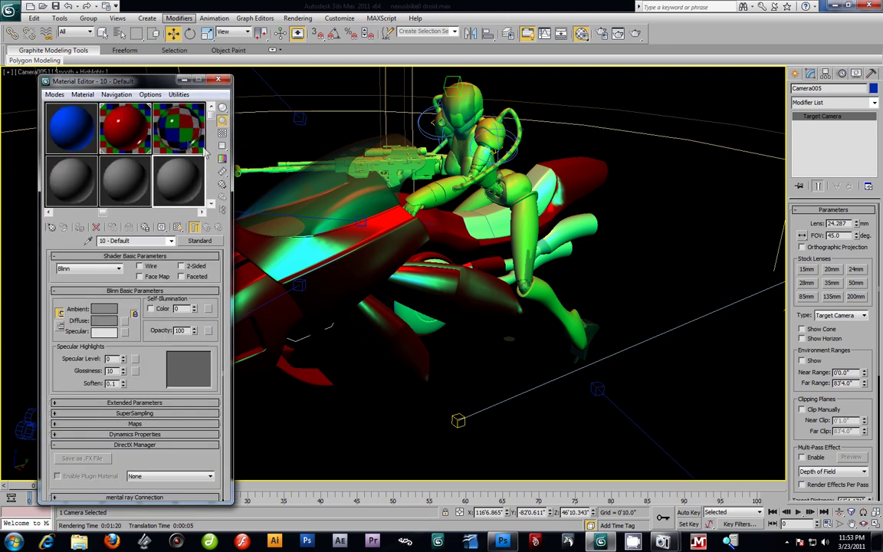
Step: Switch the Material Editor to Slate mode, then back to Compact mode beside the scene
{"action": "left_click_drag", "start_coordinate": [156, 81], "coordinate": [147, 72]}
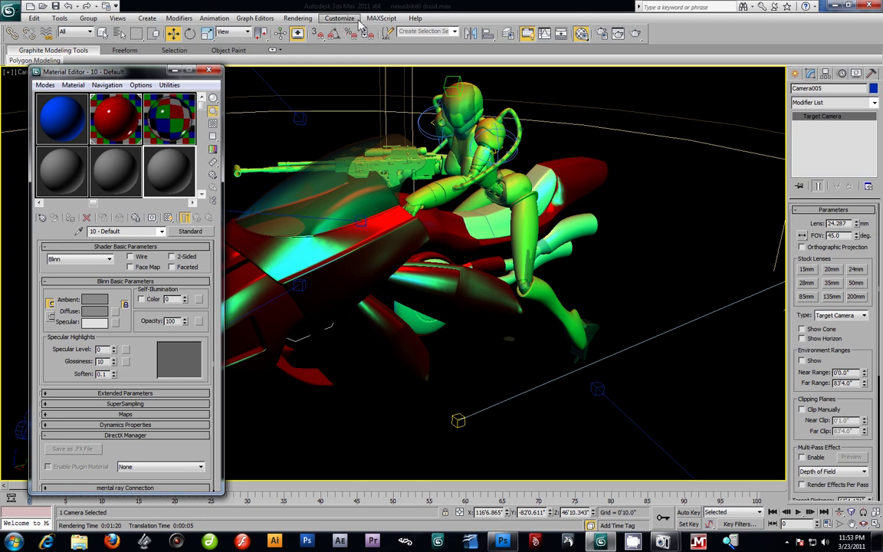
{"action": "left_click", "coordinate": [44, 84]}
{"action": "left_click", "coordinate": [53, 97]}
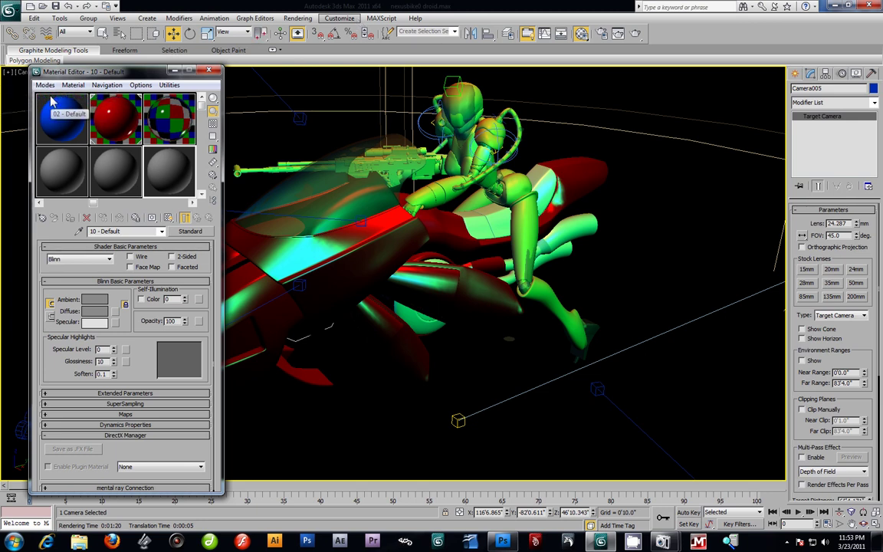
{"action": "left_click", "coordinate": [46, 86]}
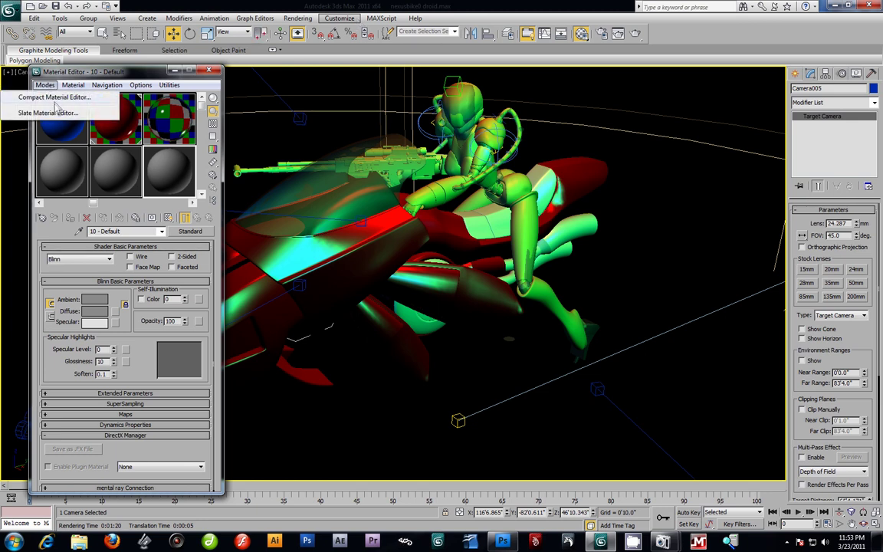
{"action": "left_click", "coordinate": [50, 111]}
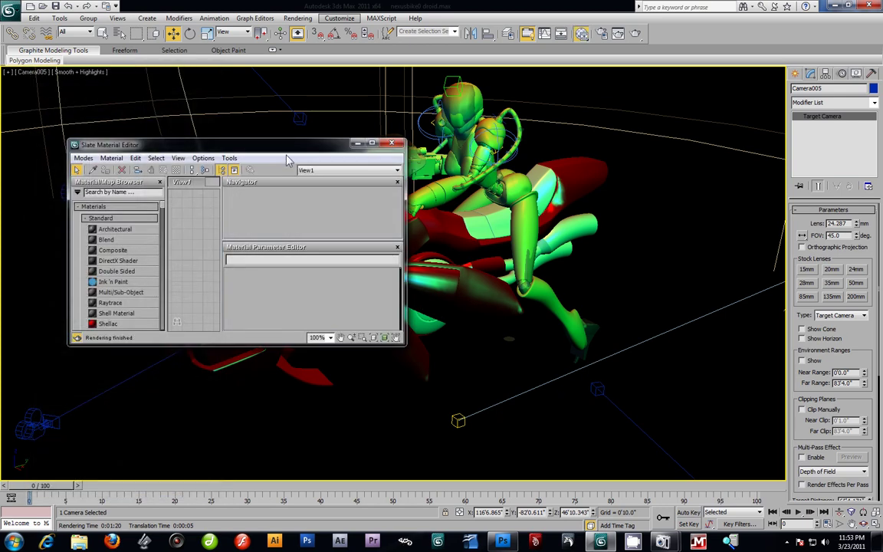
{"action": "left_click_drag", "start_coordinate": [288, 146], "coordinate": [262, 122]}
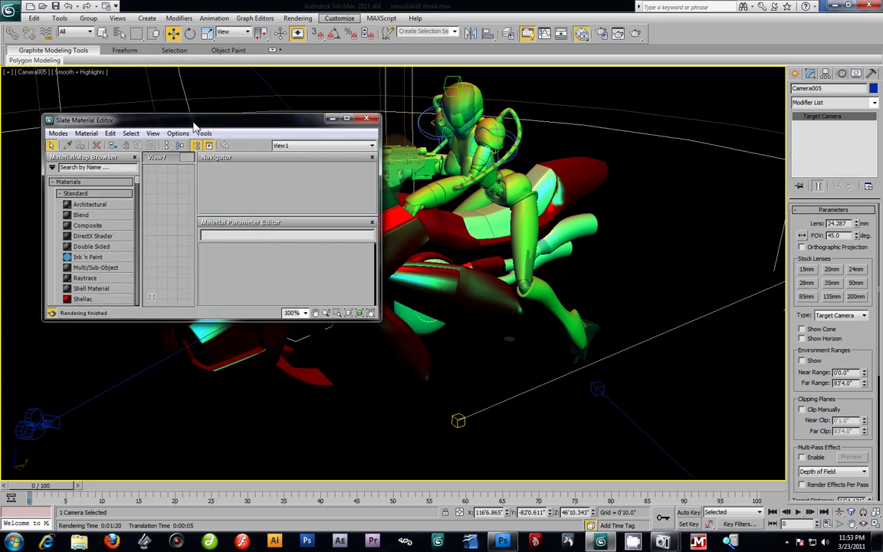
{"action": "left_click", "coordinate": [58, 135]}
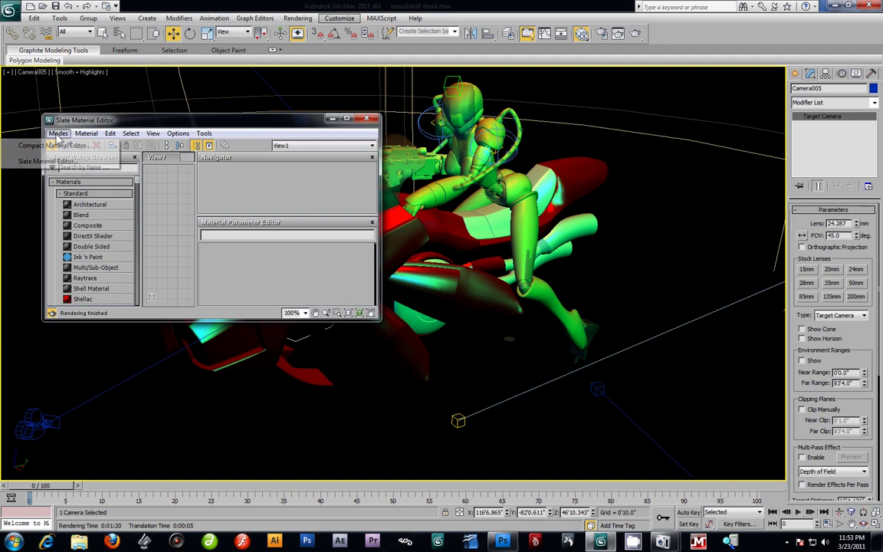
{"action": "left_click", "coordinate": [46, 147]}
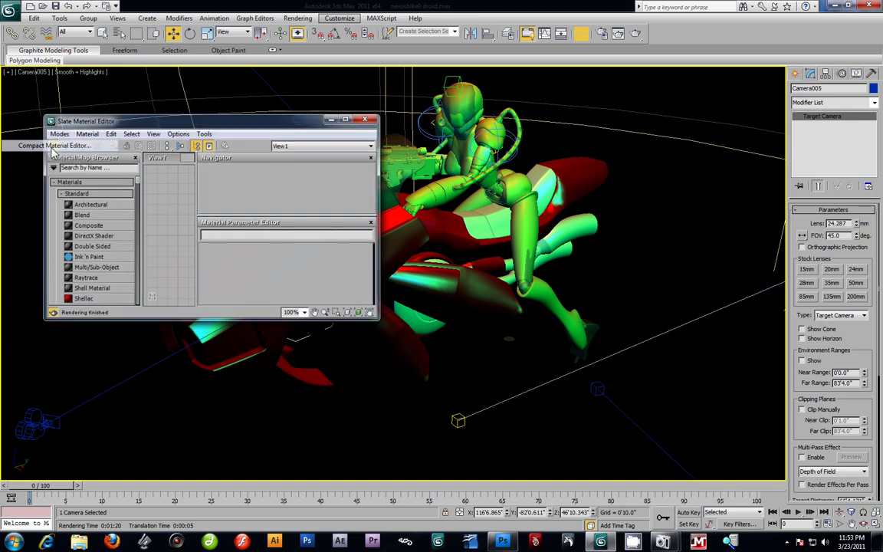
{"action": "left_click_drag", "start_coordinate": [119, 73], "coordinate": [110, 71]}
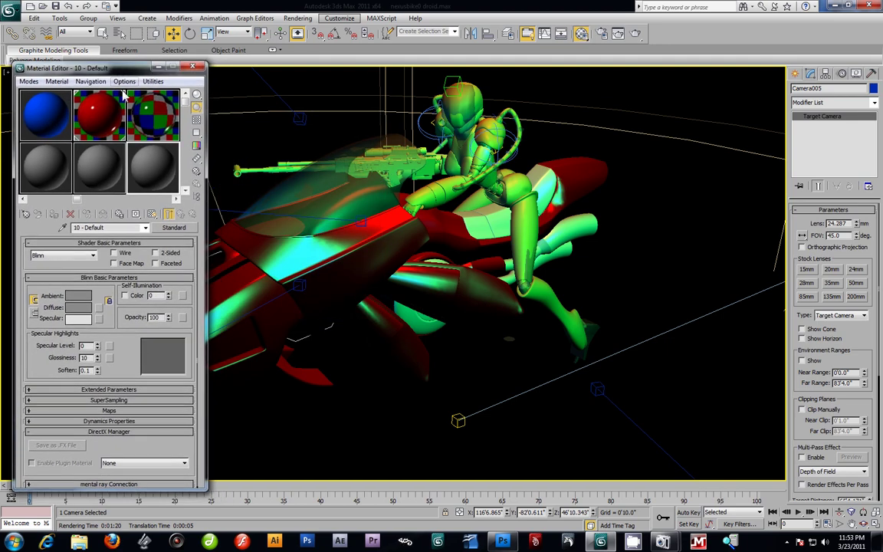
{"action": "left_click", "coordinate": [298, 18]}
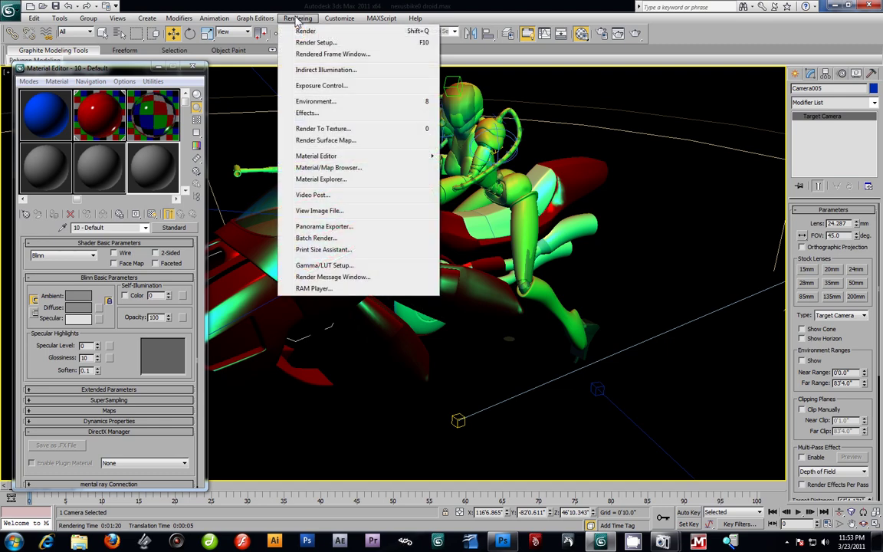
Step: In Render Setup's Assign Renderer section, make mental ray the production renderer
{"action": "left_click", "coordinate": [317, 43]}
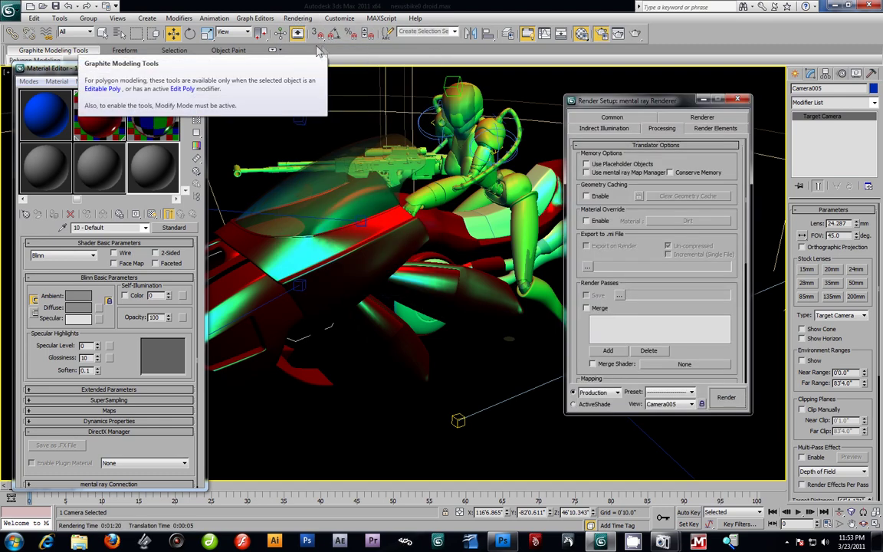
{"action": "left_click_drag", "start_coordinate": [616, 98], "coordinate": [511, 85]}
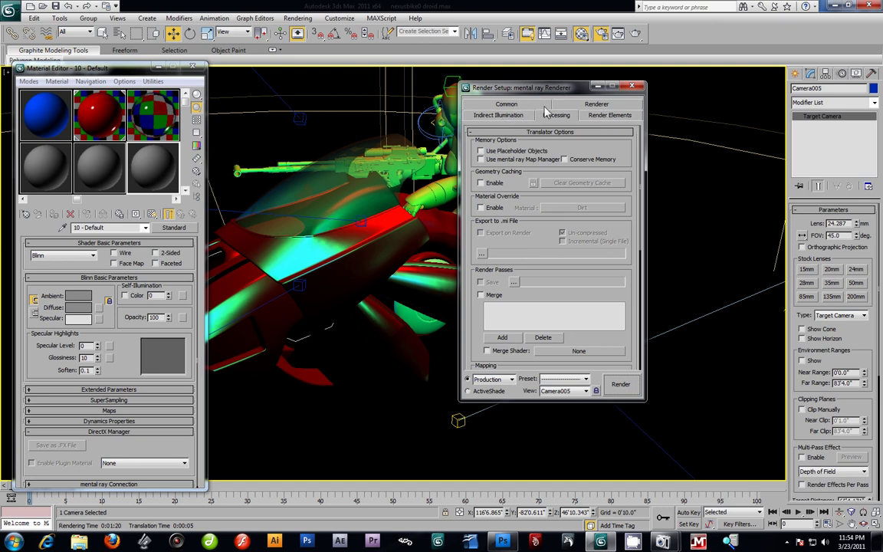
{"action": "left_click", "coordinate": [513, 104]}
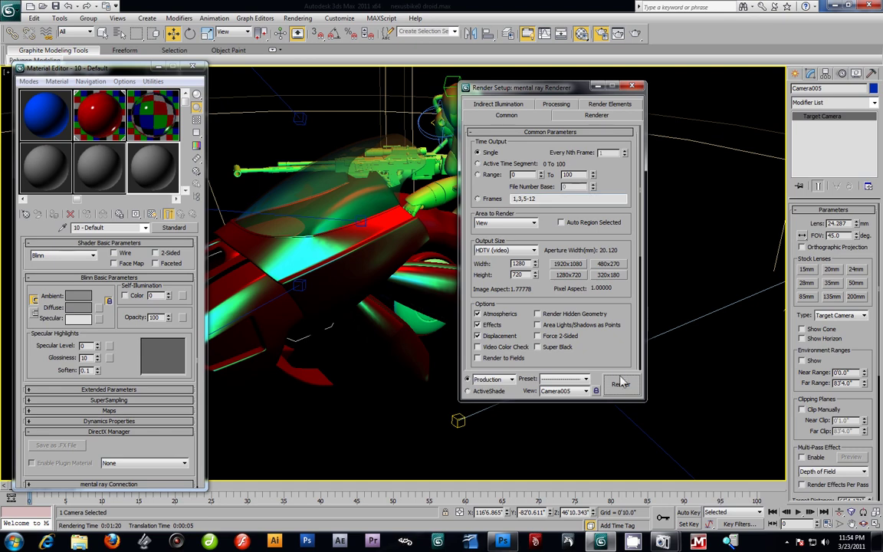
{"action": "scroll", "coordinate": [560, 343], "scroll_direction": "down", "scroll_amount": 5}
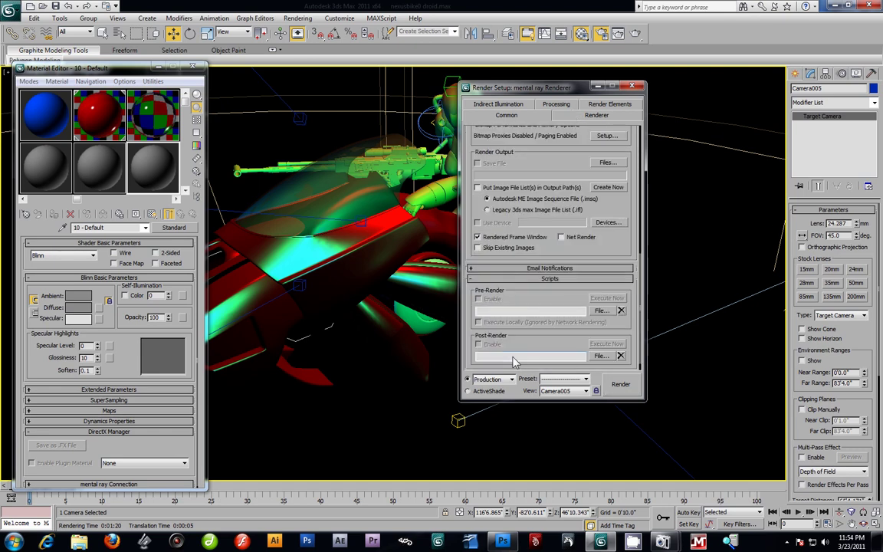
{"action": "left_click", "coordinate": [497, 278]}
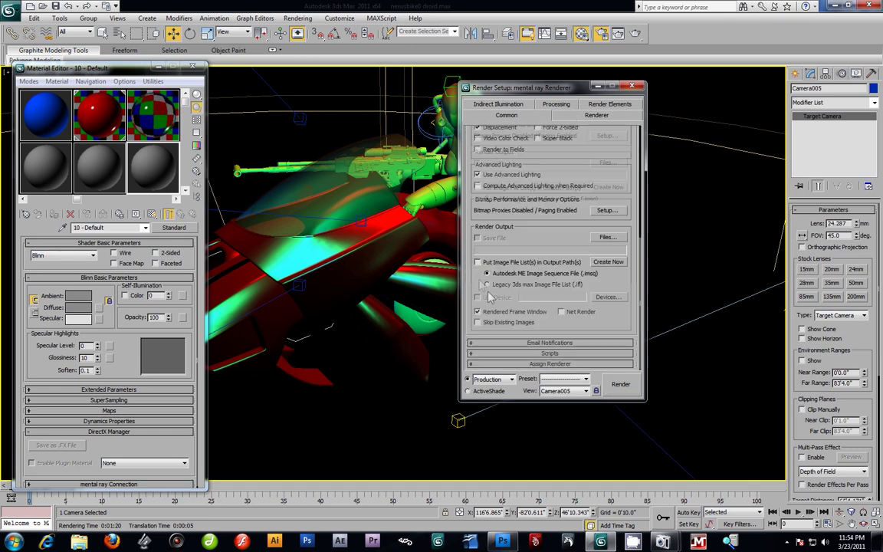
{"action": "left_click", "coordinate": [551, 363]}
{"action": "left_click", "coordinate": [610, 320]}
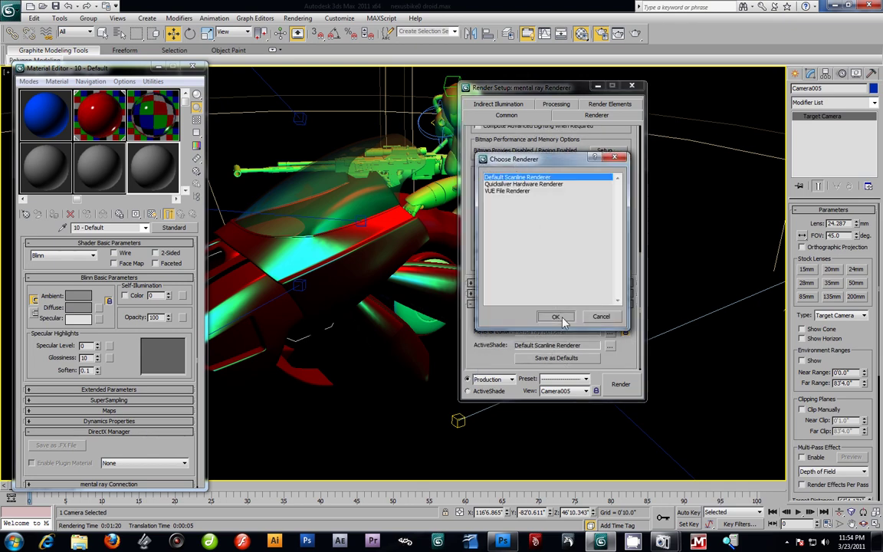
{"action": "left_click", "coordinate": [558, 317]}
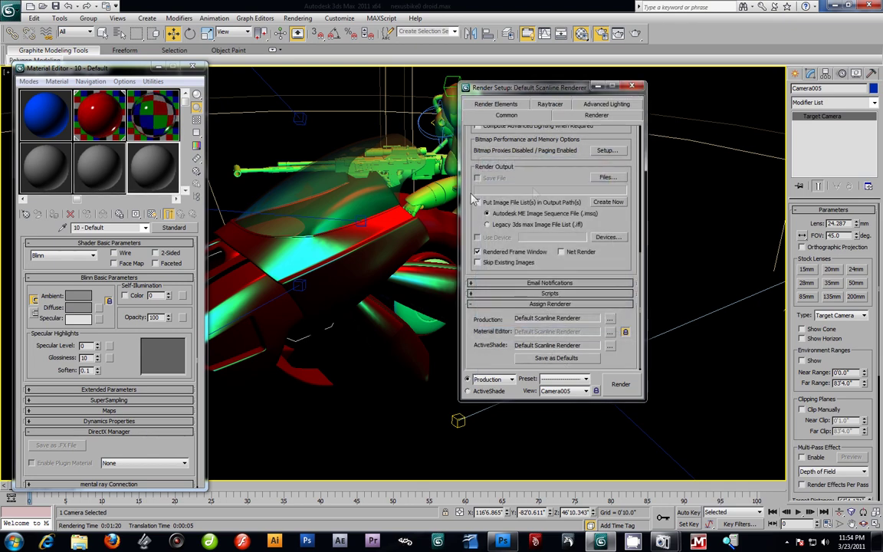
{"action": "left_click", "coordinate": [609, 322]}
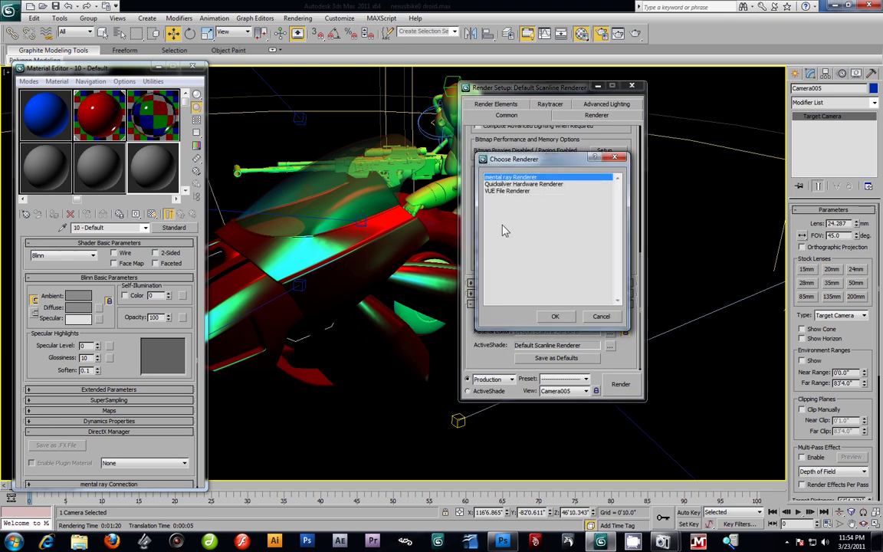
{"action": "left_click", "coordinate": [558, 318]}
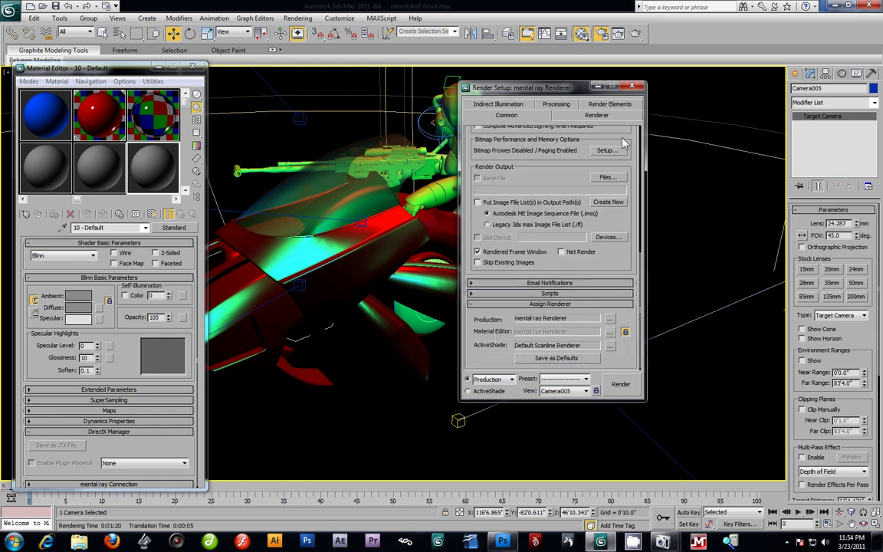
{"action": "scroll", "coordinate": [559, 125], "scroll_direction": "up", "scroll_amount": 10}
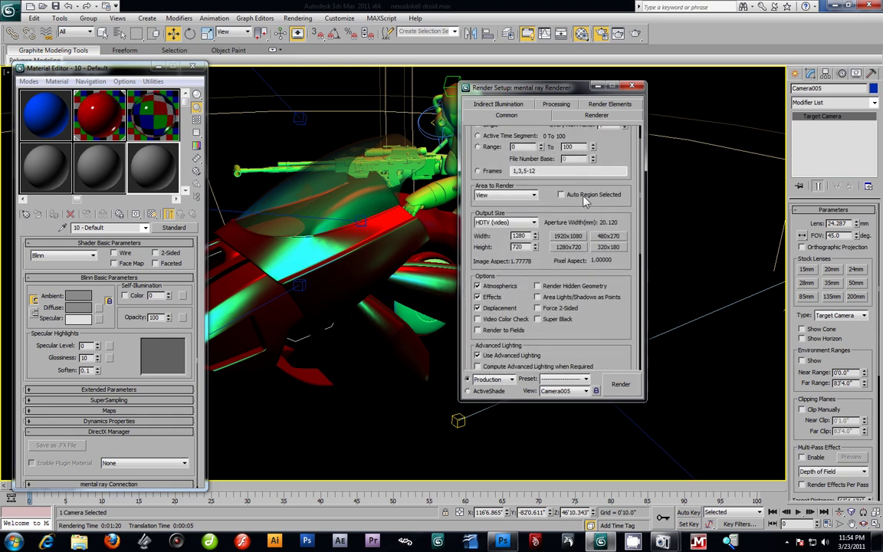
{"action": "scroll", "coordinate": [586, 199], "scroll_direction": "up", "scroll_amount": 2}
Step: Set mental ray samples per pixel to minimum 1, maximum 64, with a Mitchell filter
{"action": "left_click", "coordinate": [586, 117]}
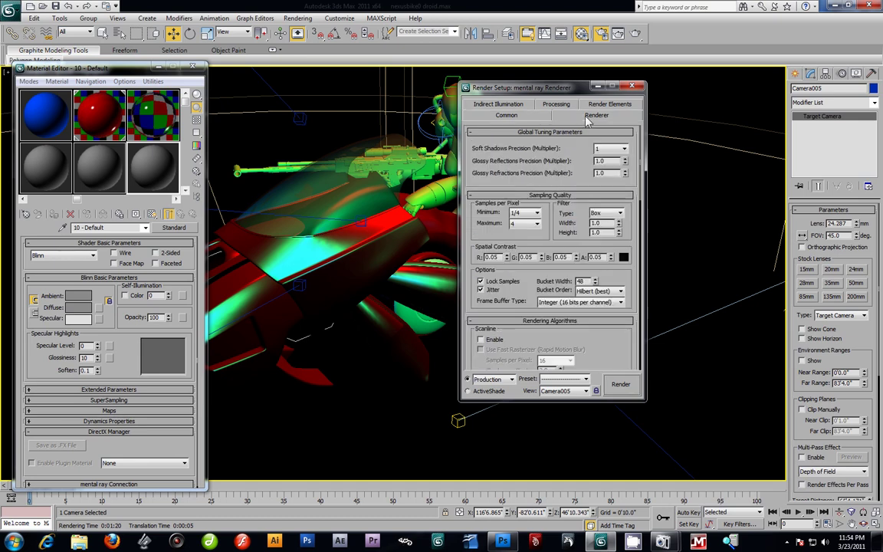
{"action": "left_click", "coordinate": [537, 213]}
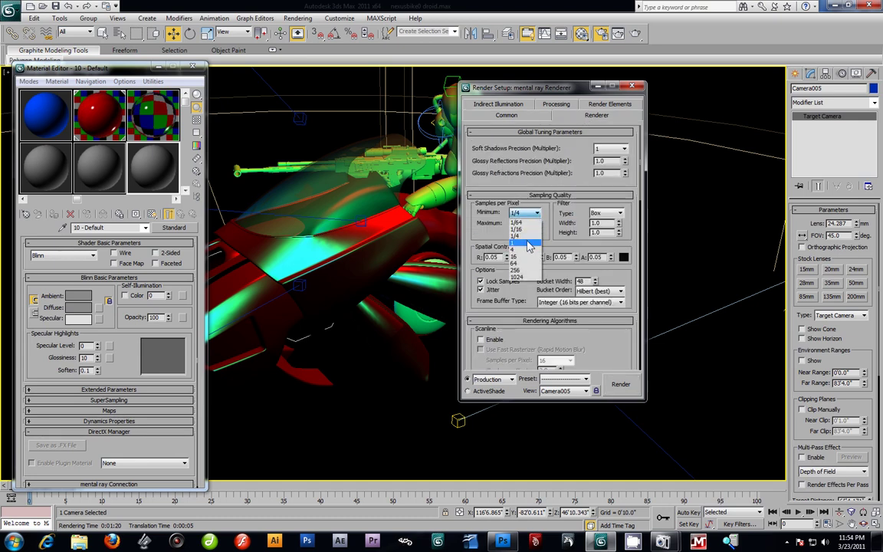
{"action": "left_click", "coordinate": [514, 243]}
{"action": "left_click", "coordinate": [538, 223]}
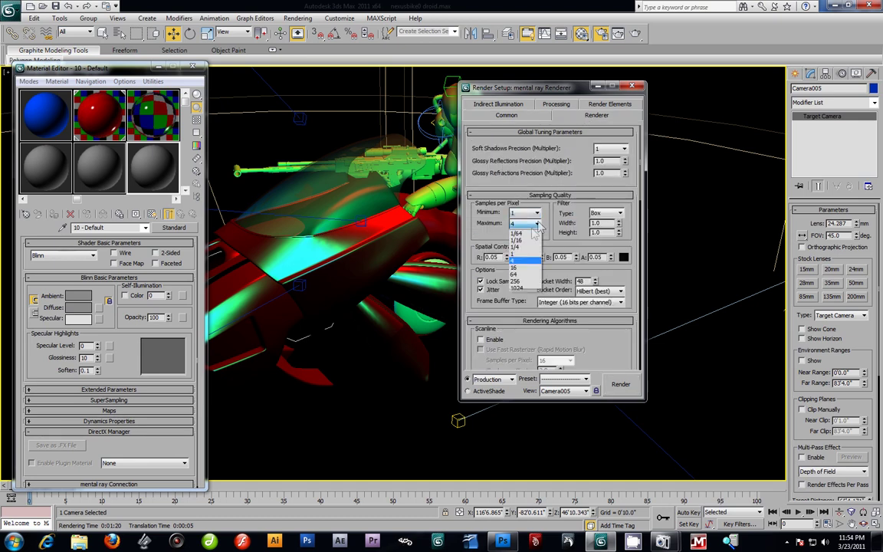
{"action": "left_click", "coordinate": [513, 273]}
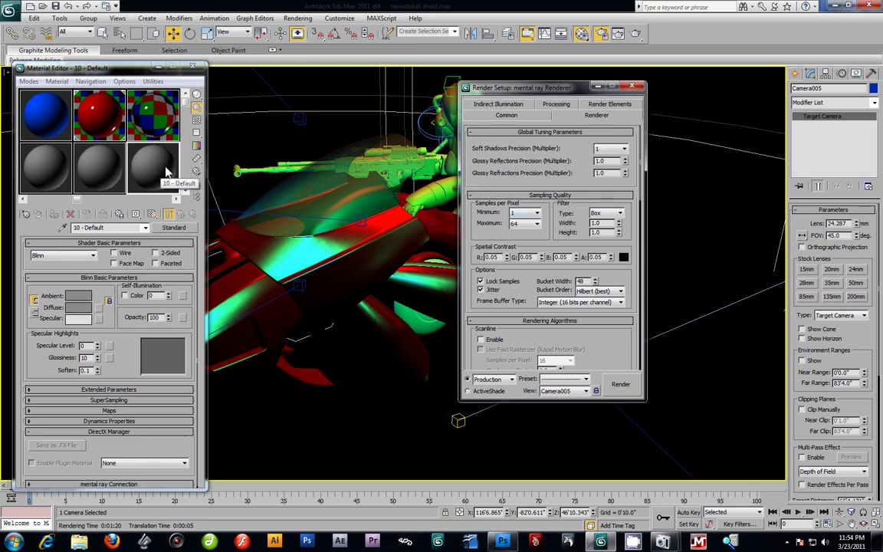
{"action": "left_click", "coordinate": [610, 213]}
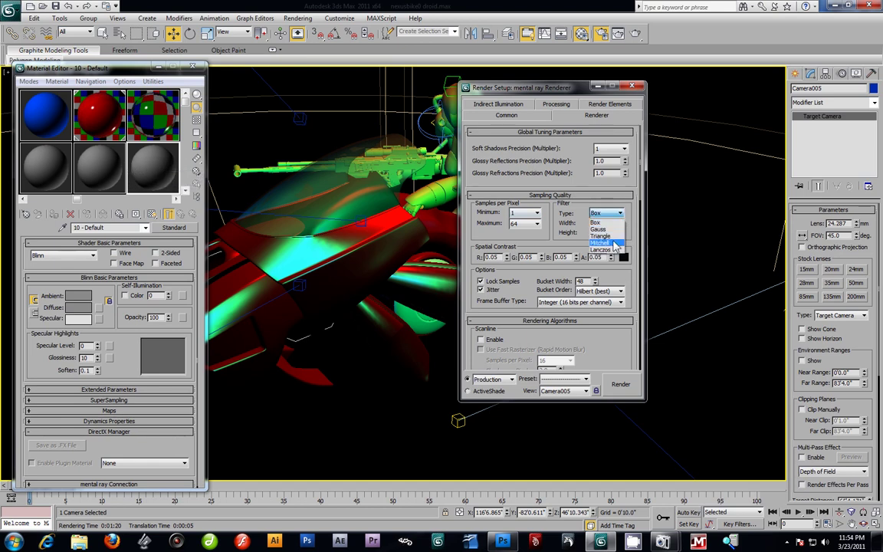
{"action": "left_click", "coordinate": [602, 242]}
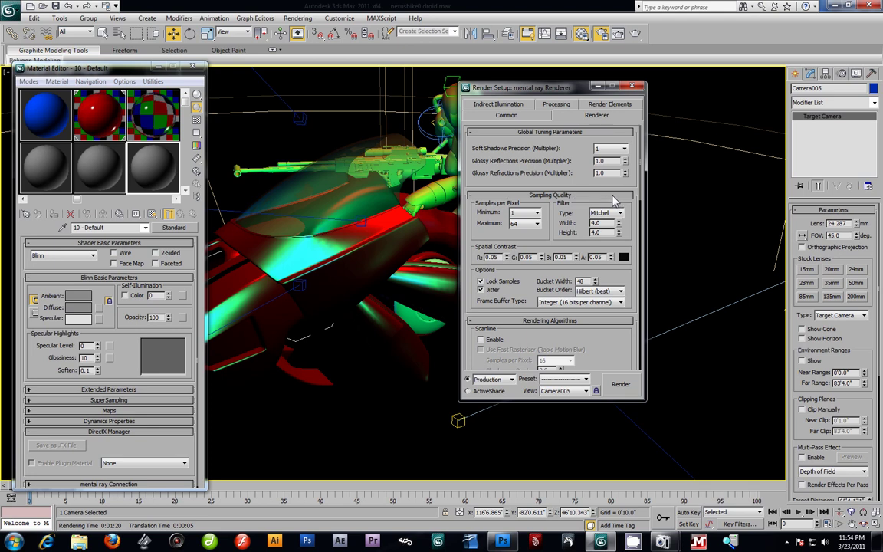
Step: Save the scene and move Render Setup aside to uncover the rider
{"action": "key", "text": "ctrl+s"}
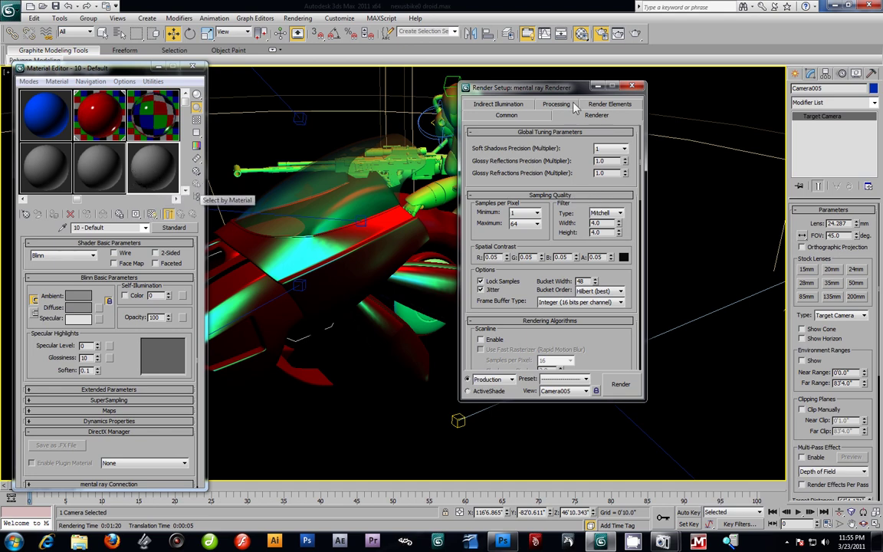
{"action": "mouse_move", "coordinate": [565, 92]}
{"action": "left_mouse_down"}
{"action": "mouse_move", "coordinate": [541, 99]}
{"action": "mouse_move", "coordinate": [574, 106]}
{"action": "left_mouse_up"}
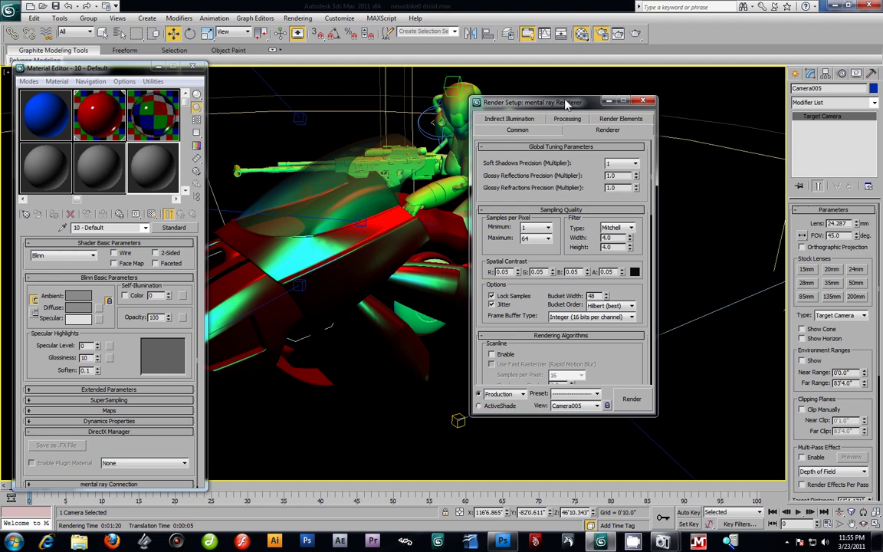
{"action": "left_click_drag", "start_coordinate": [565, 104], "coordinate": [600, 111]}
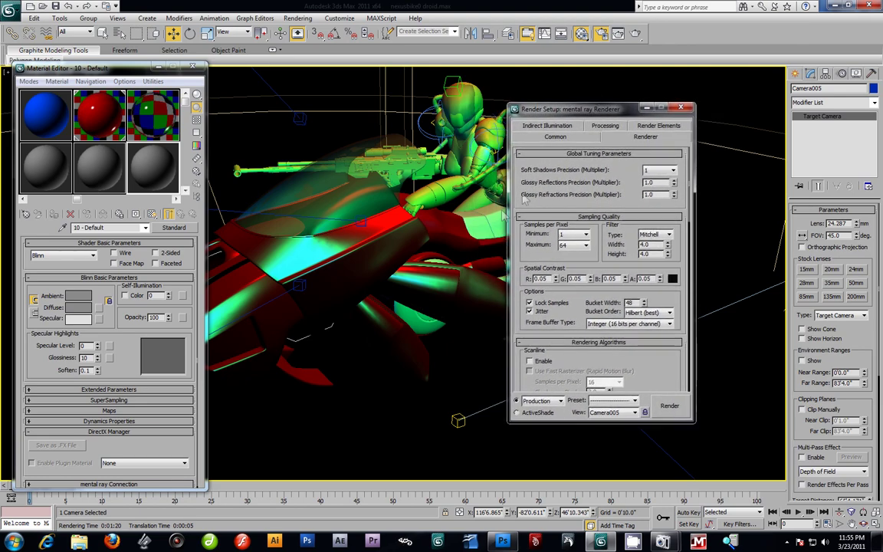
{"action": "left_click", "coordinate": [603, 128]}
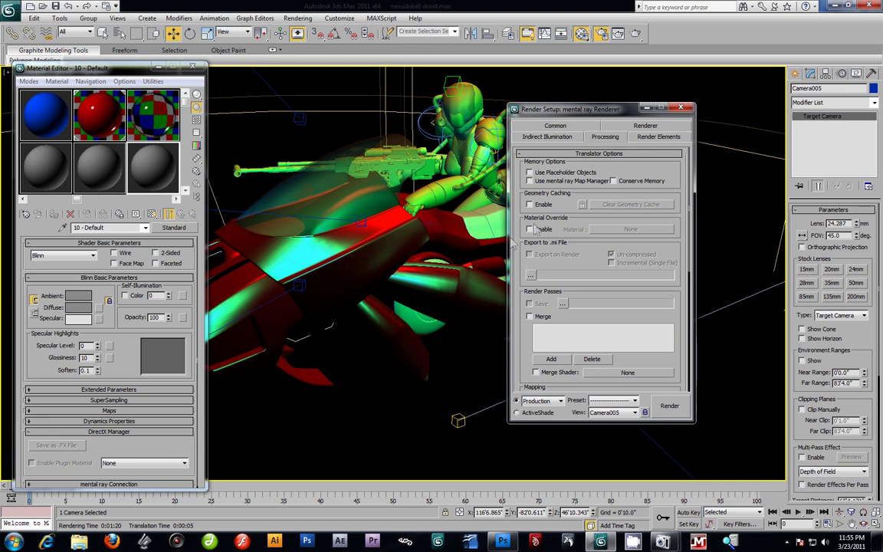
Step: Enable Material Override and change the current material to a mental ray material
{"action": "left_click", "coordinate": [530, 230]}
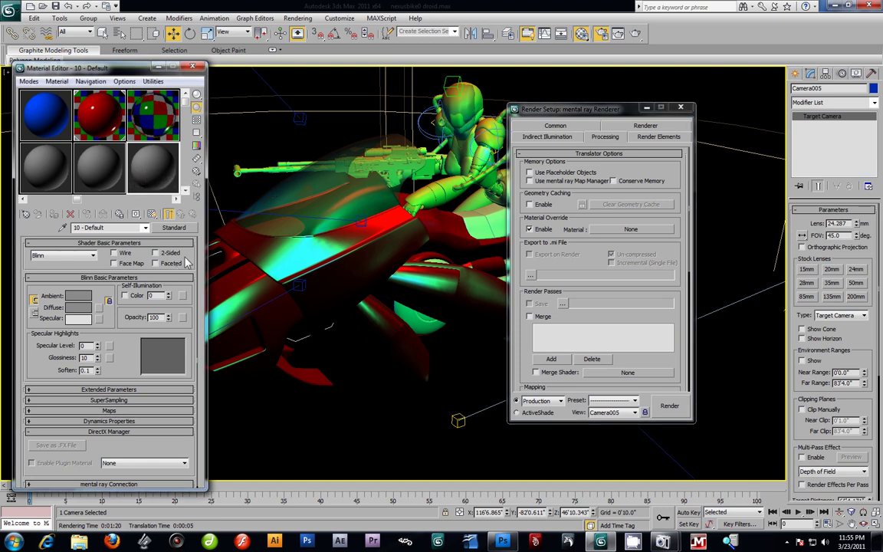
{"action": "left_click", "coordinate": [171, 229]}
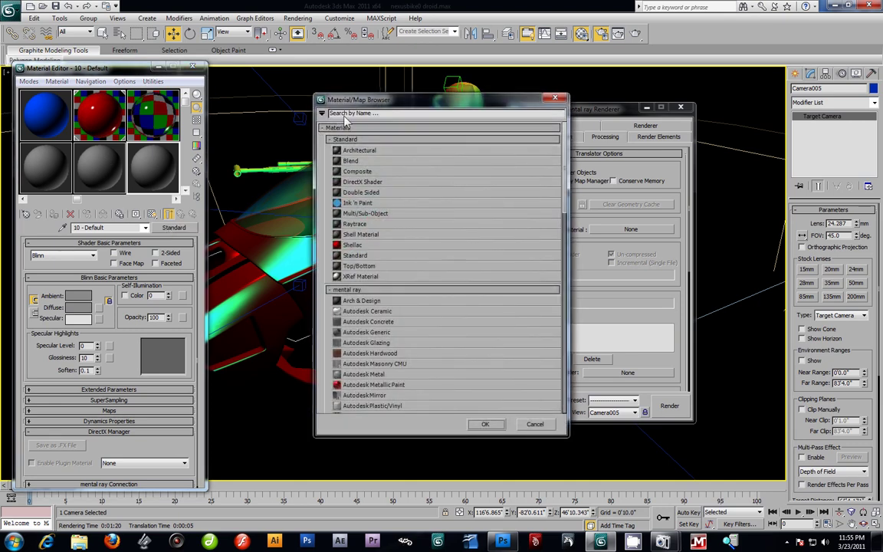
{"action": "type", "text": "me"}
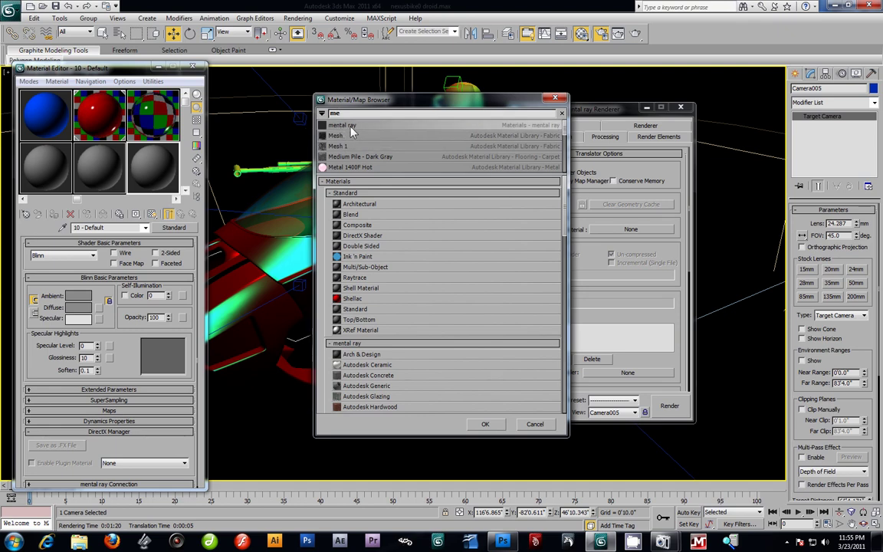
{"action": "double_click", "coordinate": [351, 128]}
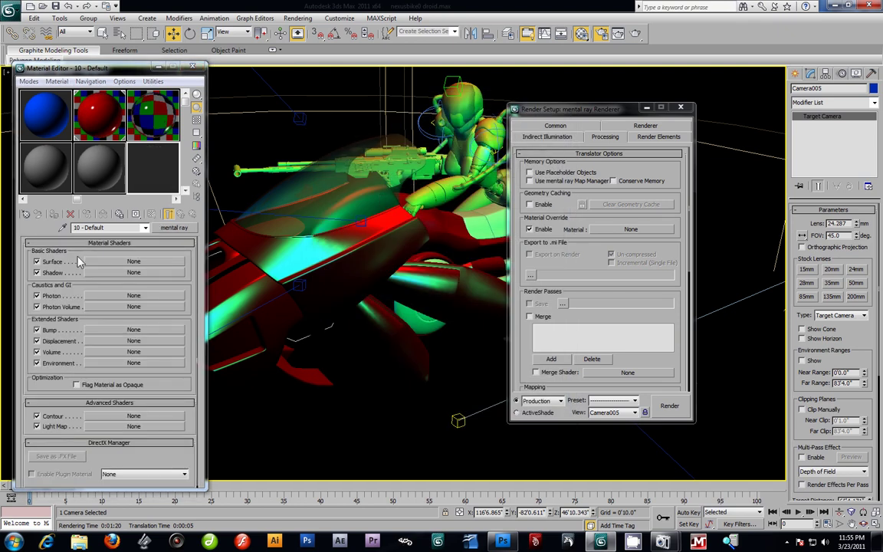
Step: Assign an Ambient/Reflective Occlusion map as the material's surface shader
{"action": "left_click", "coordinate": [122, 262]}
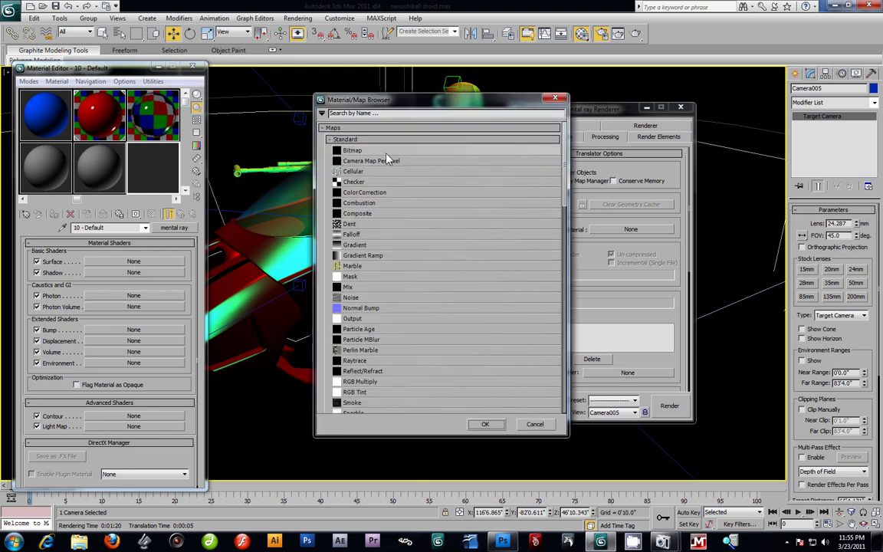
{"action": "left_click", "coordinate": [355, 114]}
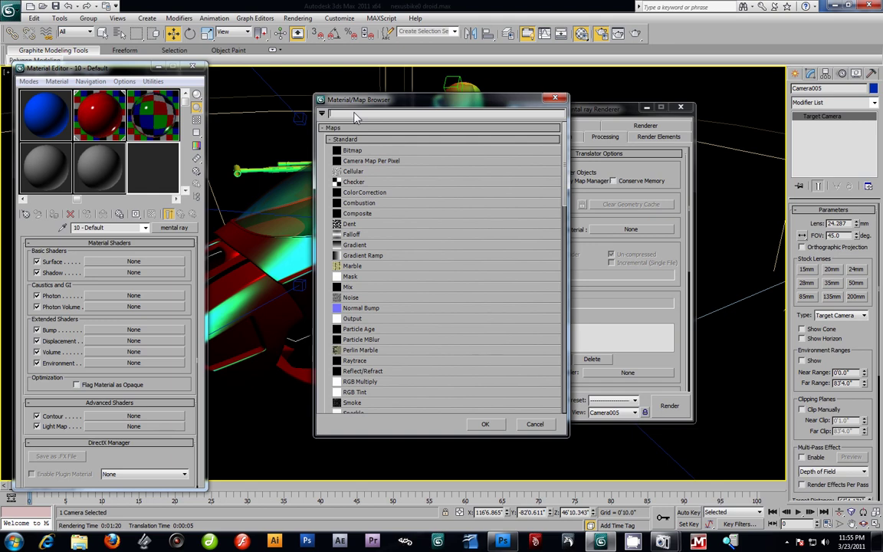
{"action": "type", "text": "am"}
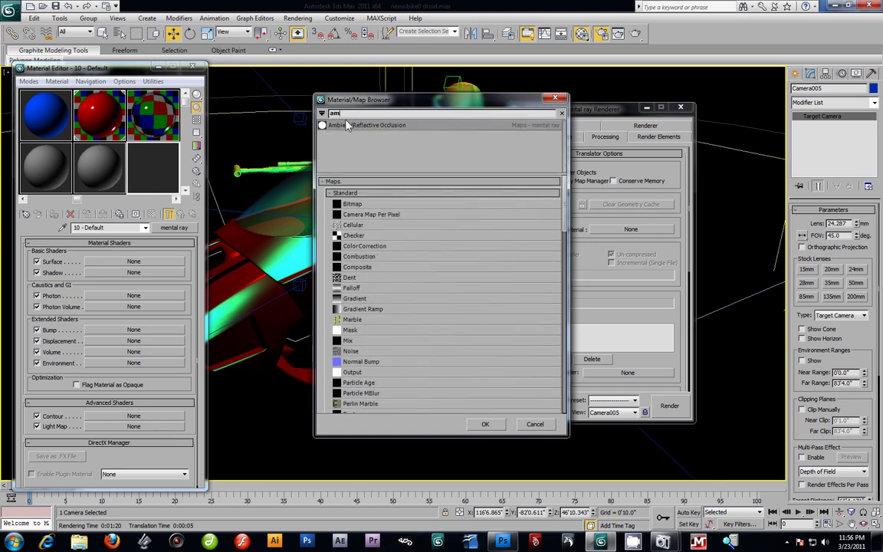
{"action": "left_click", "coordinate": [345, 127]}
{"action": "double_click", "coordinate": [345, 127]}
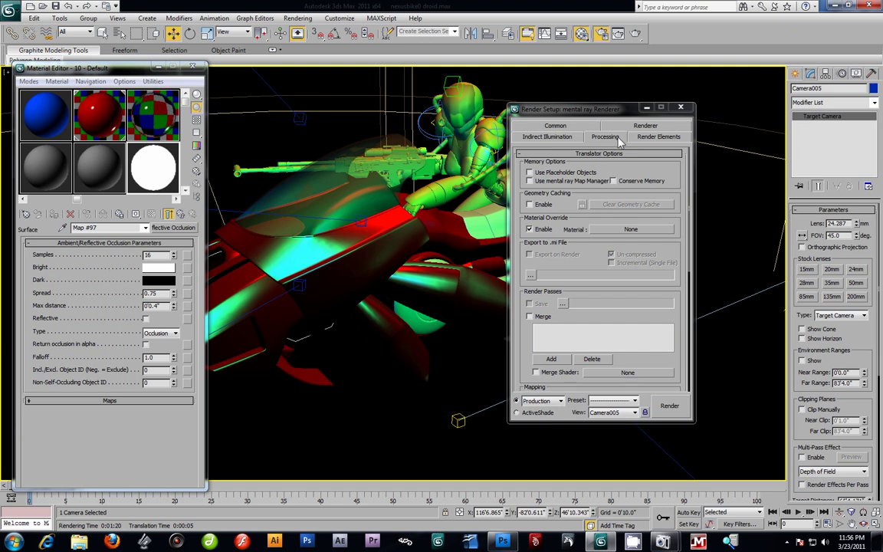
{"action": "left_click", "coordinate": [645, 126]}
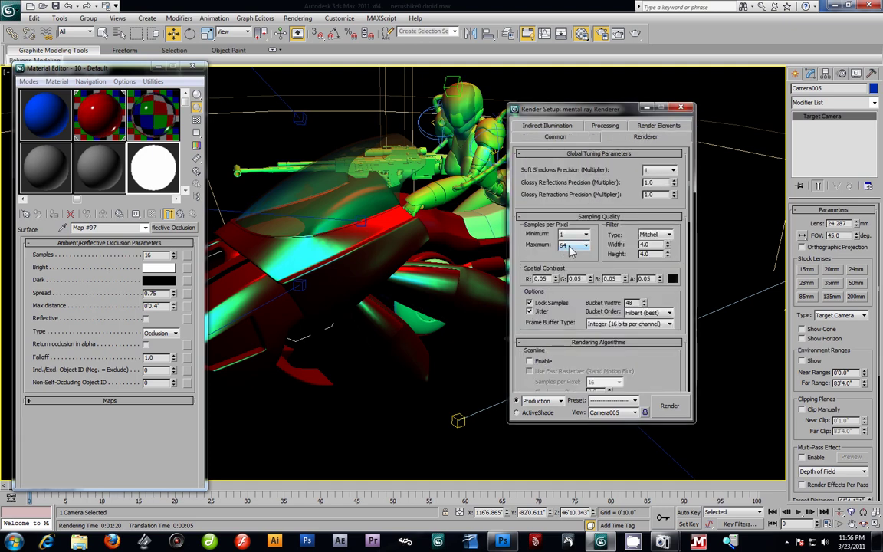
Step: Set the occlusion map's samples to 64 and max distance to .05, then return to the parent material
{"action": "left_click", "coordinate": [150, 254]}
{"action": "key", "text": "BackSpace"}
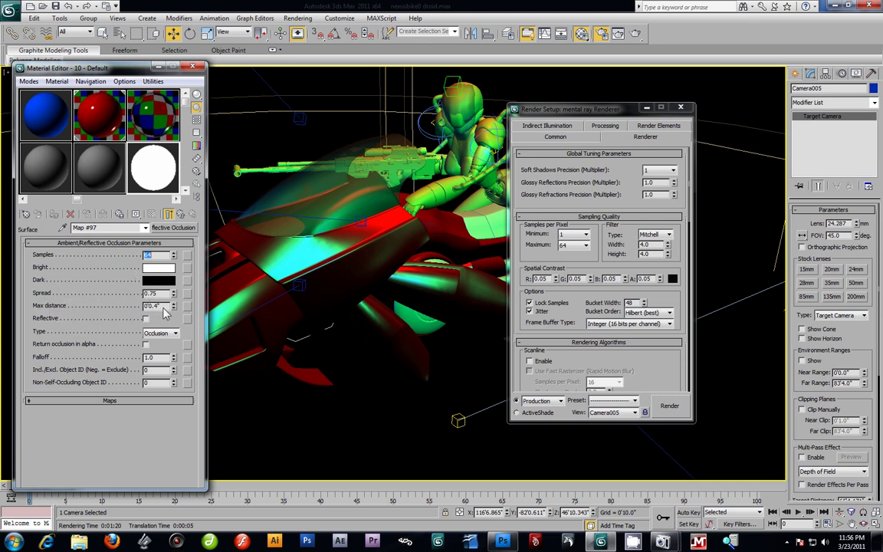
{"action": "key", "text": "BackSpace"}
{"action": "type", "text": ".05"}
{"action": "key", "text": "Return"}
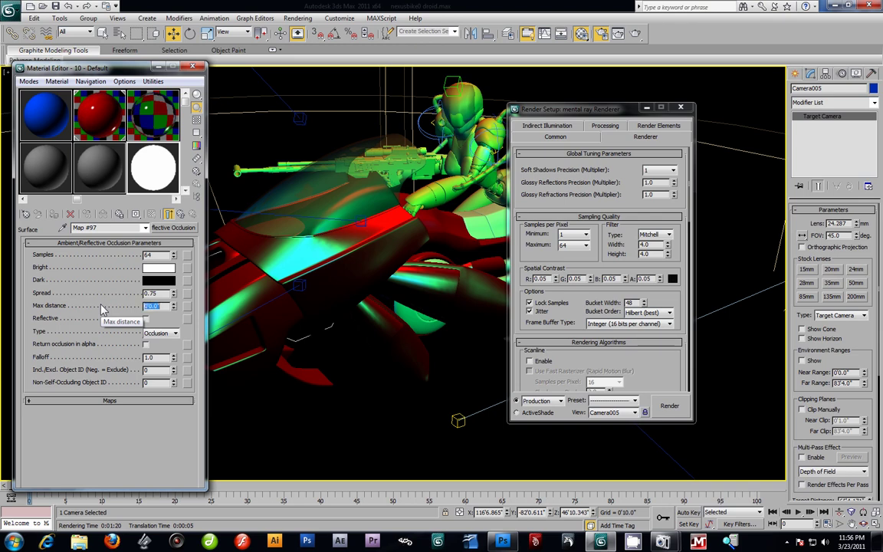
{"action": "left_click", "coordinate": [179, 214]}
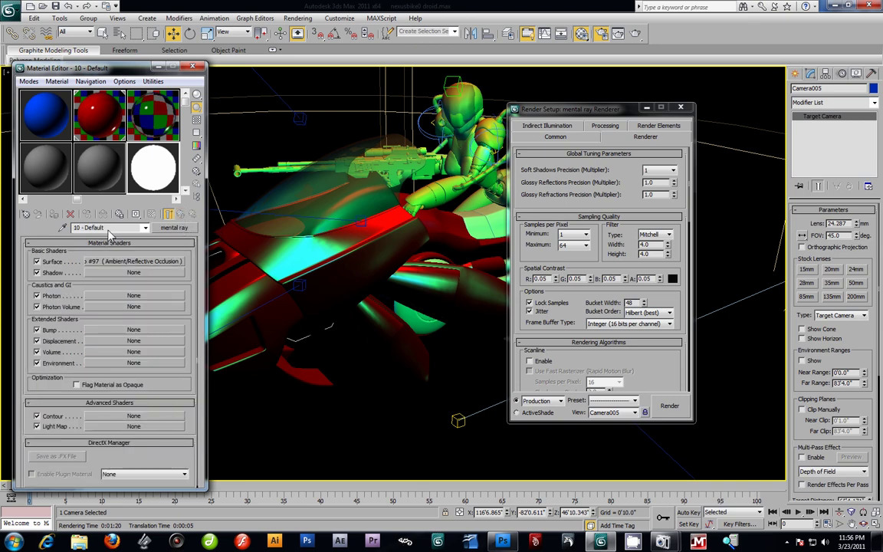
Step: Replace the material name '10 - Default' with 'Ambient'
{"action": "left_click_drag", "start_coordinate": [102, 228], "coordinate": [15, 215]}
{"action": "key", "text": "BackSpace"}
{"action": "type", "text": "A"}
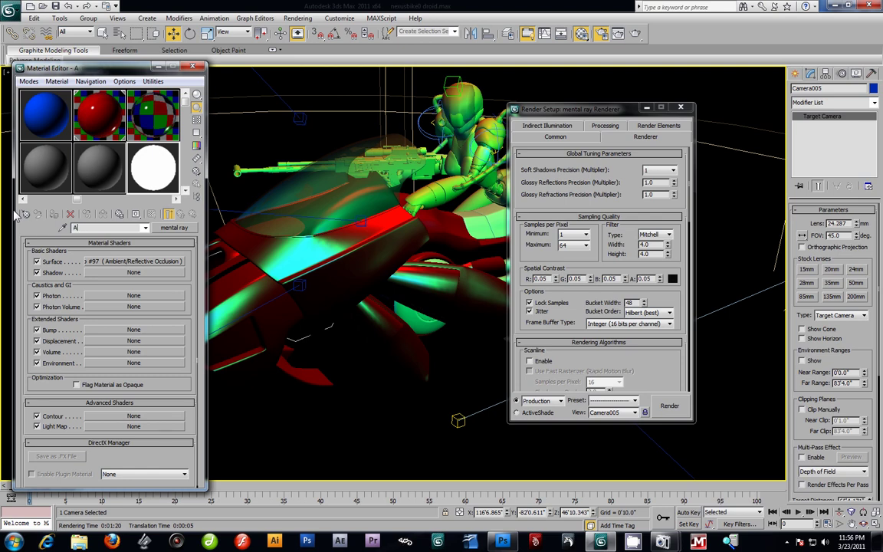
{"action": "type", "text": "mbiet"}
{"action": "key", "text": "BackSpace"}
{"action": "key", "text": "BackSpace"}
{"action": "type", "text": "ien"}
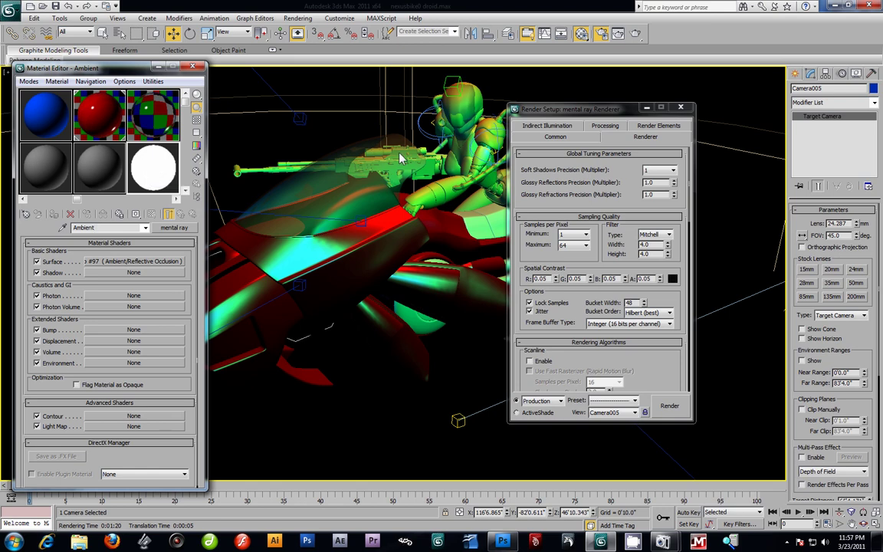
Step: Enable Material Override and drop the Ambient material onto it as an instance
{"action": "left_click", "coordinate": [605, 126]}
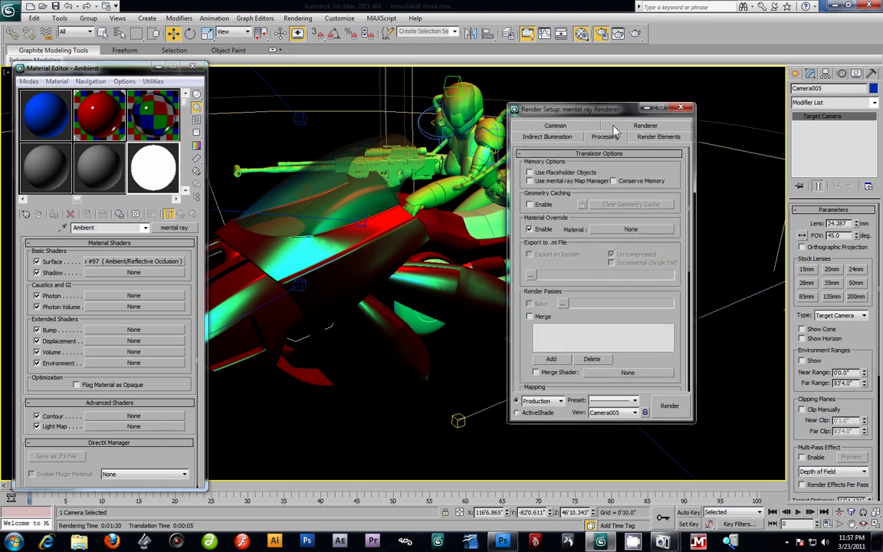
{"action": "left_click", "coordinate": [529, 230]}
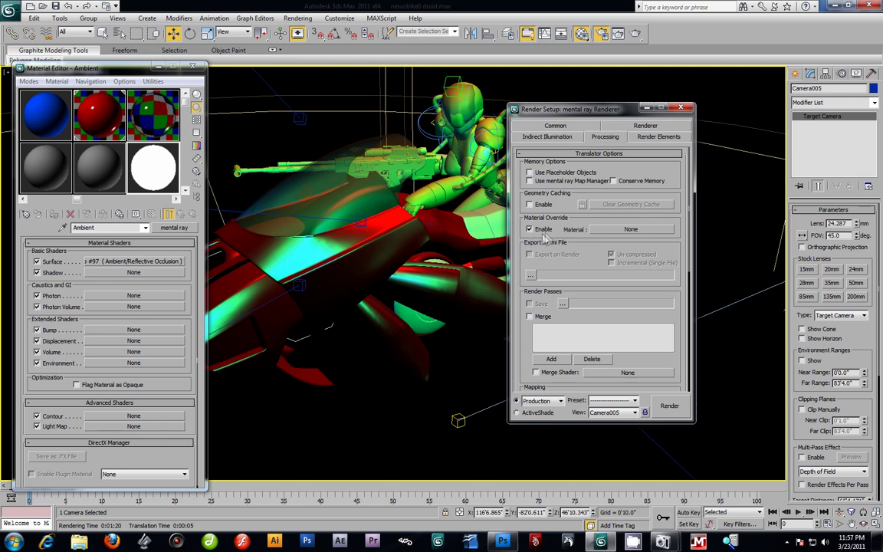
{"action": "left_click", "coordinate": [158, 178]}
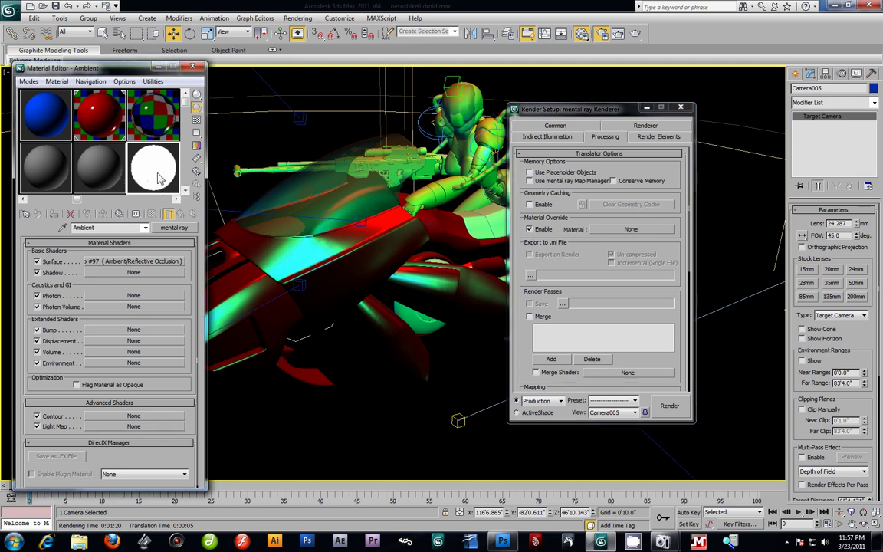
{"action": "left_click_drag", "start_coordinate": [158, 178], "coordinate": [630, 230]}
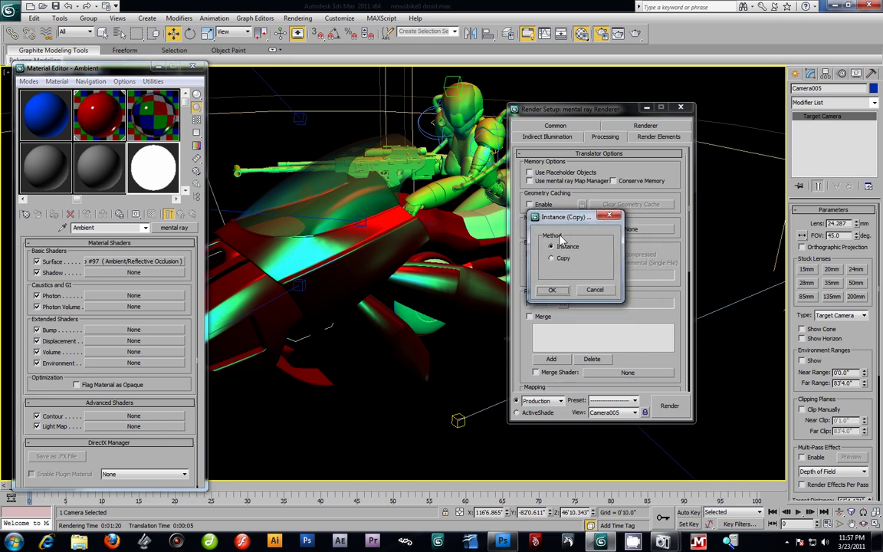
{"action": "left_click", "coordinate": [566, 289]}
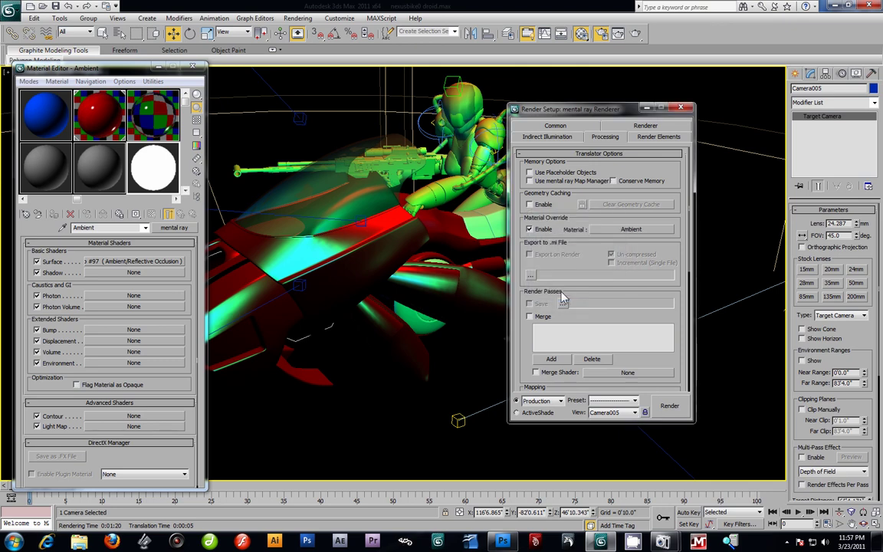
Step: Render the grey ambient occlusion pass of the hover bike and rider
{"action": "left_click", "coordinate": [645, 125]}
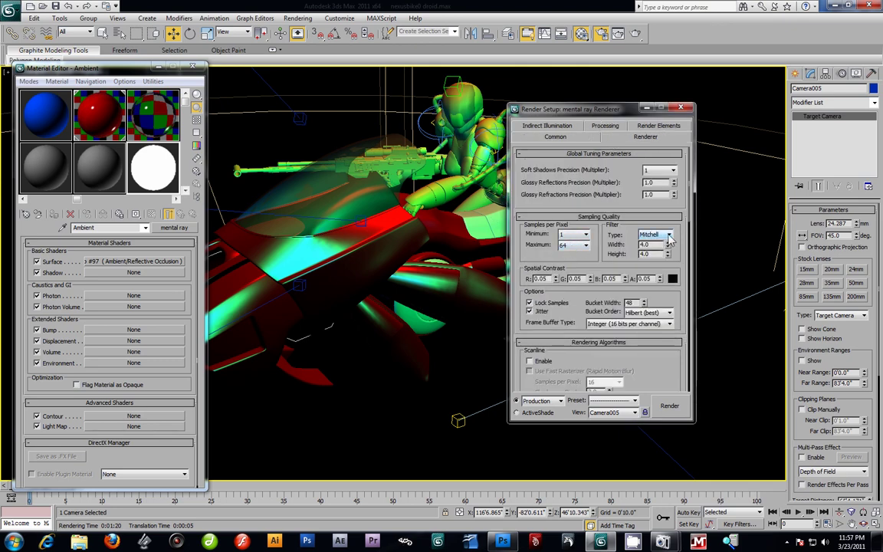
{"action": "left_click", "coordinate": [611, 127]}
{"action": "left_click", "coordinate": [529, 230]}
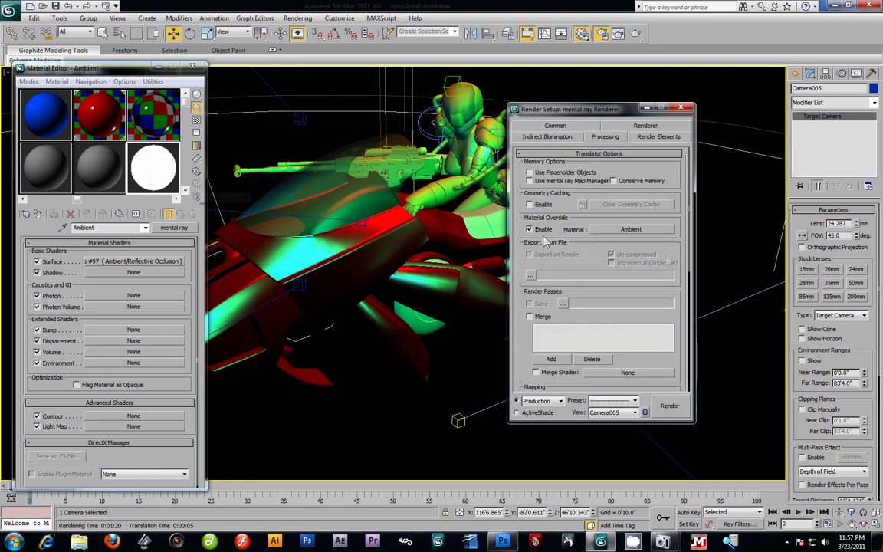
{"action": "left_click", "coordinate": [671, 407]}
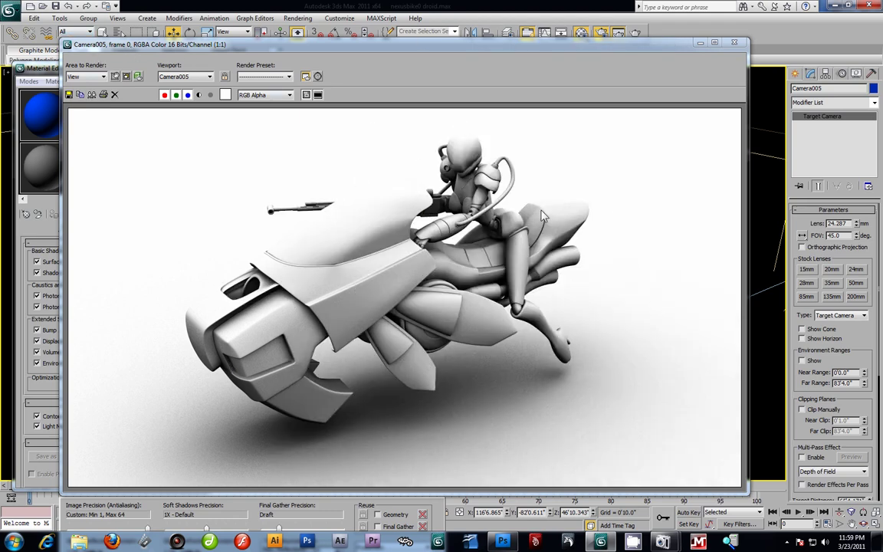
Step: Start saving the rendered ambient occlusion image from the render frame window
{"action": "left_click", "coordinate": [69, 94]}
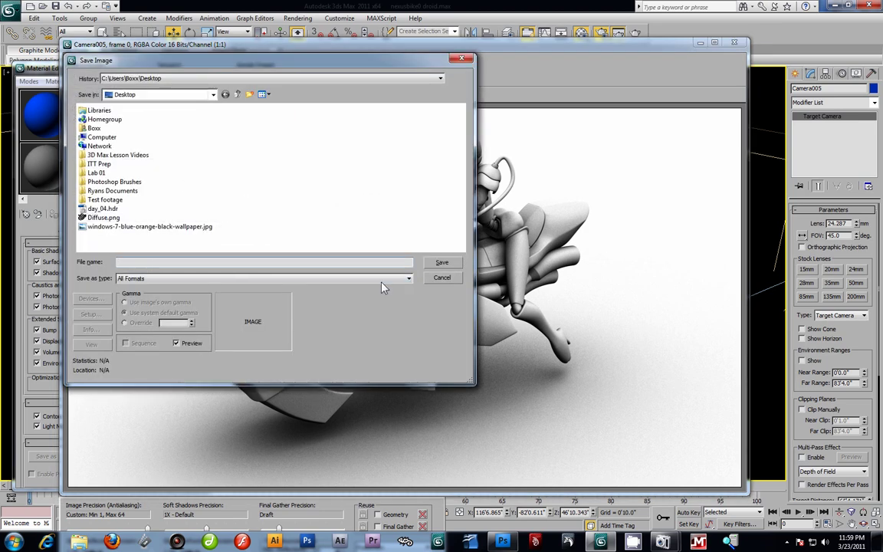
Step: Save the render to the Desktop as Ambient in PNG format, accepting the PNG settings
{"action": "left_click", "coordinate": [383, 279]}
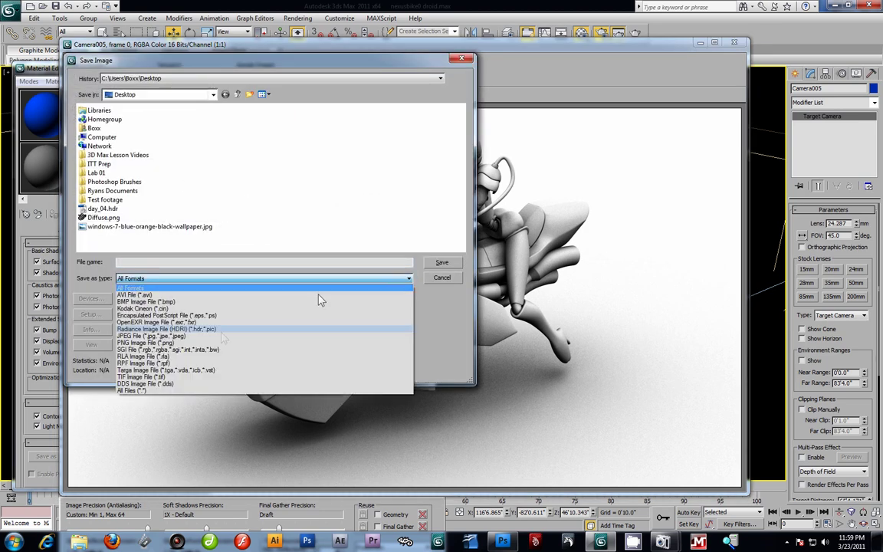
{"action": "left_click", "coordinate": [165, 343]}
{"action": "left_click", "coordinate": [126, 263]}
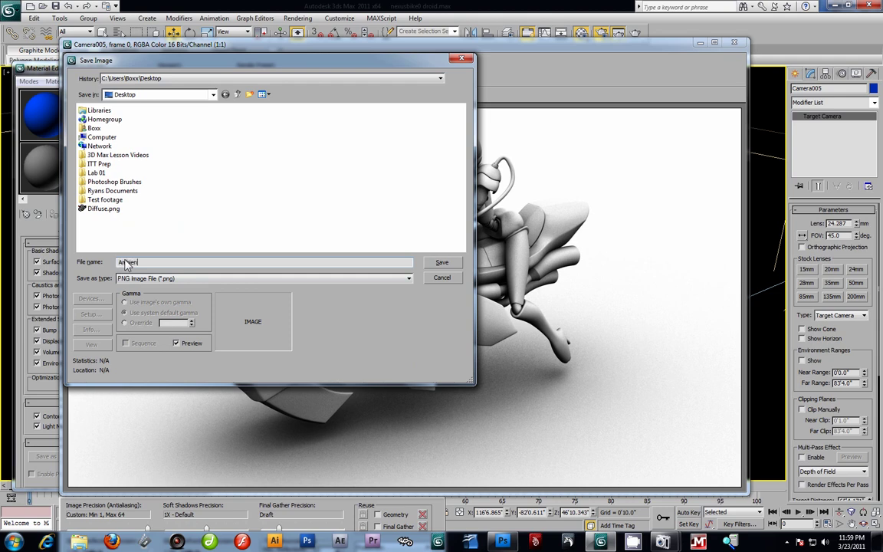
{"action": "left_click", "coordinate": [441, 263]}
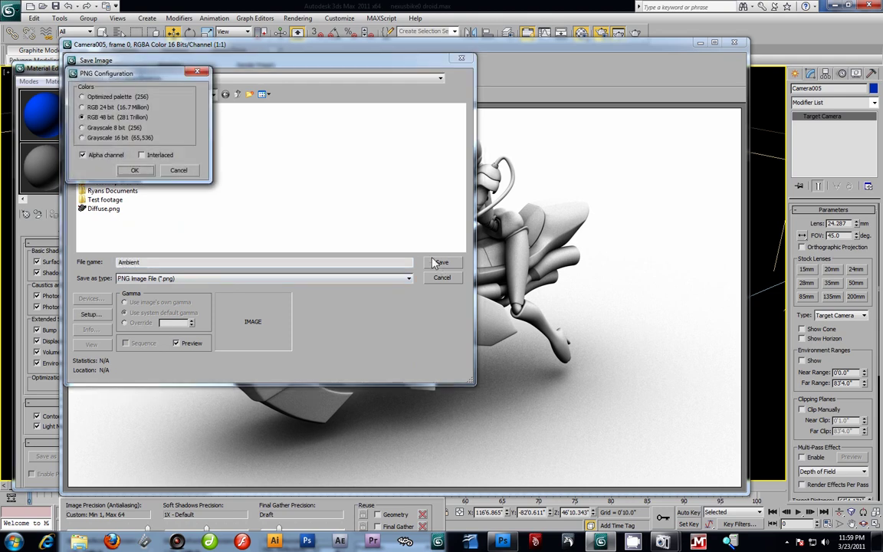
{"action": "left_click", "coordinate": [123, 170]}
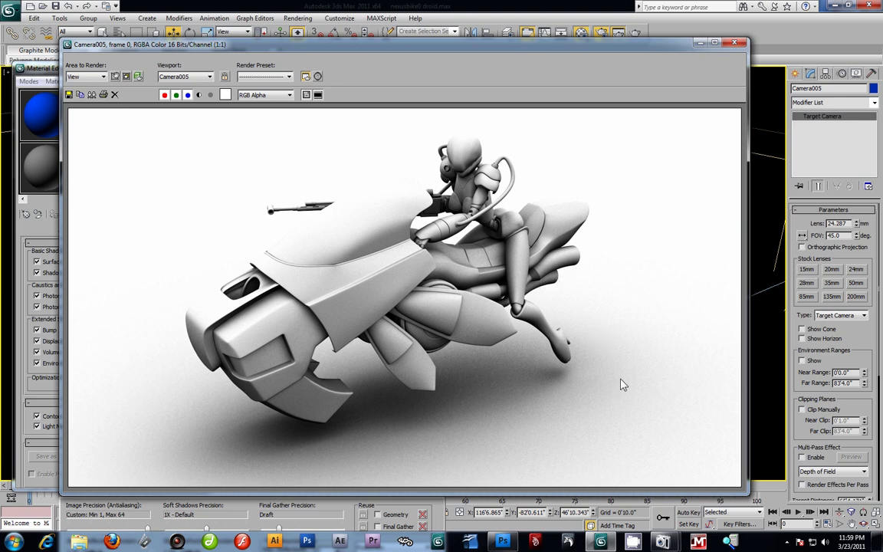
Step: In Photoshop, open Ambient.png and Diffuse.png together from the Desktop
{"action": "left_click", "coordinate": [503, 541]}
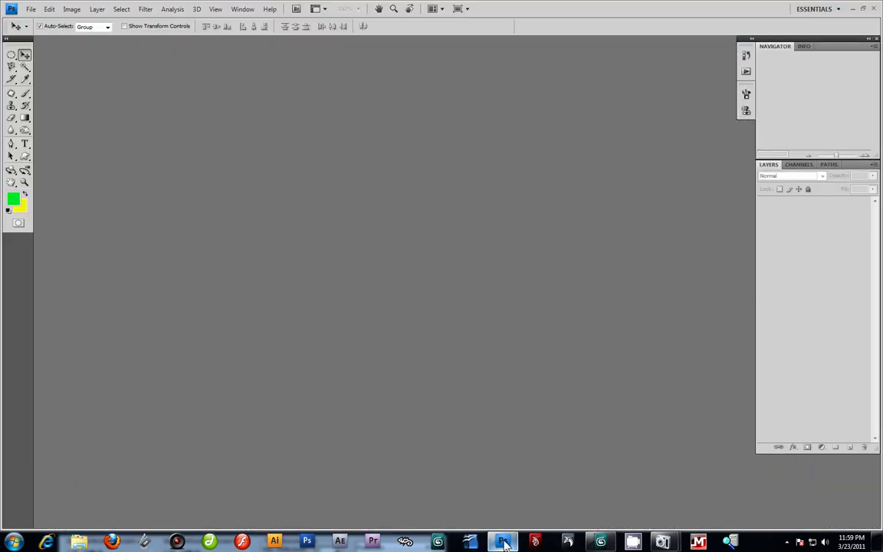
{"action": "left_click", "coordinate": [31, 10]}
{"action": "left_click", "coordinate": [31, 31]}
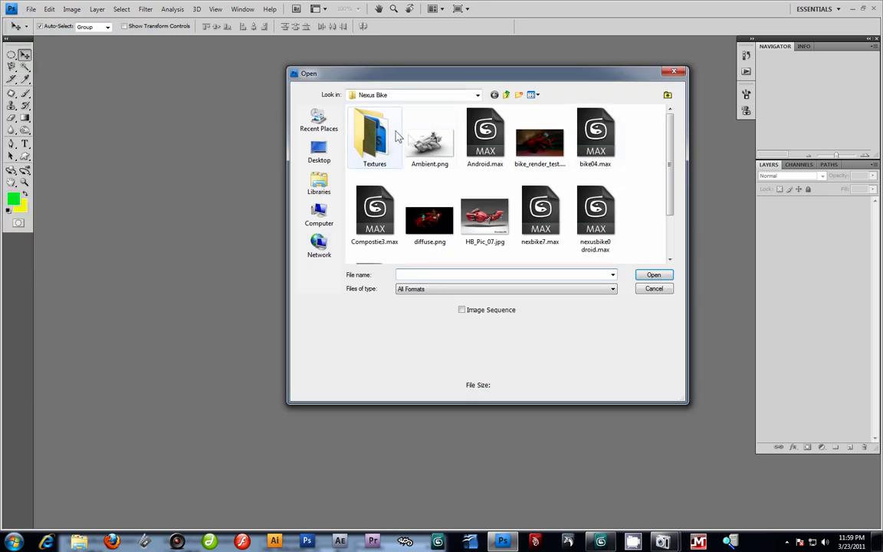
{"action": "left_click", "coordinate": [507, 96]}
{"action": "left_click", "coordinate": [507, 96]}
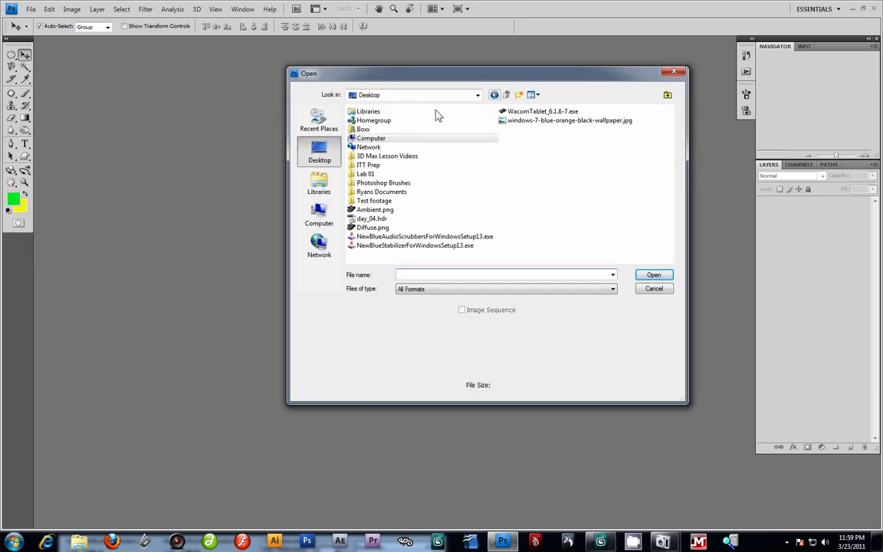
{"action": "left_click", "coordinate": [374, 210]}
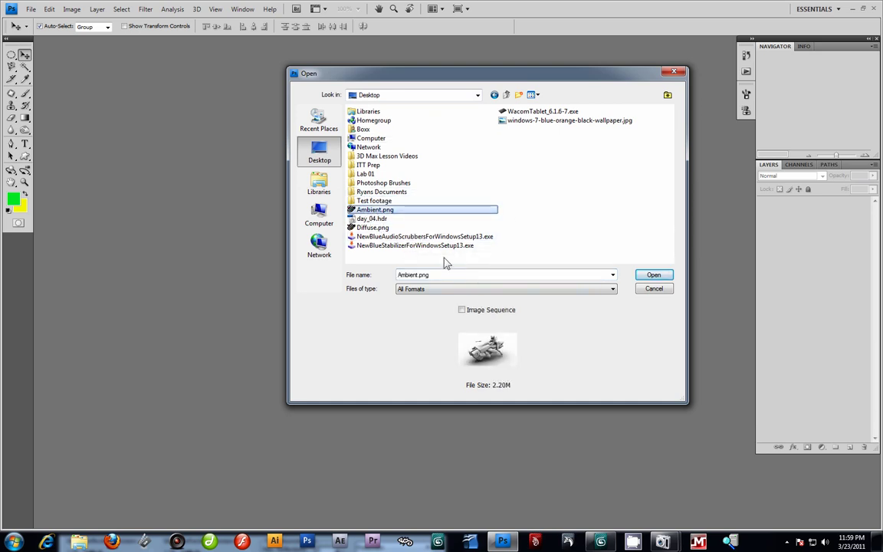
{"action": "left_click", "coordinate": [375, 227], "text": "ctrl"}
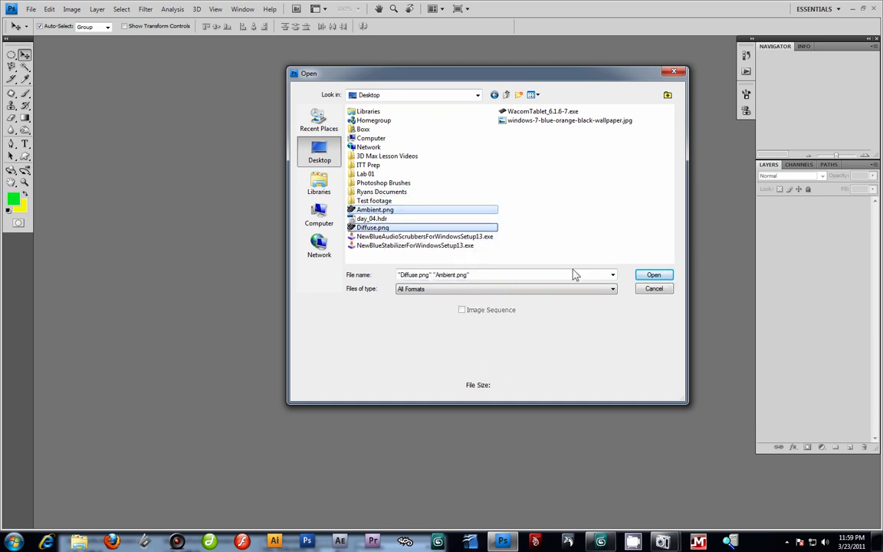
{"action": "left_click", "coordinate": [655, 276]}
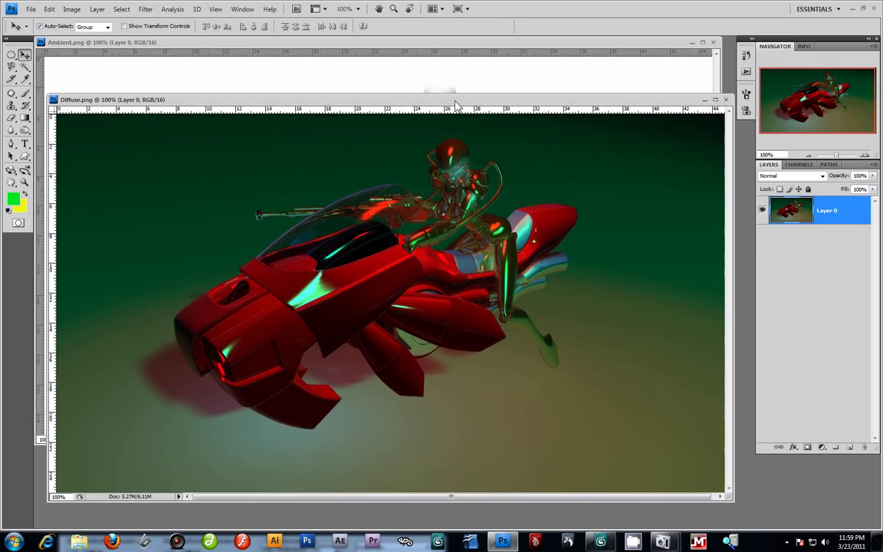
Step: Drag the ambient render into Diffuse.png as a new layer aligned over the diffuse image
{"action": "left_click", "coordinate": [393, 43]}
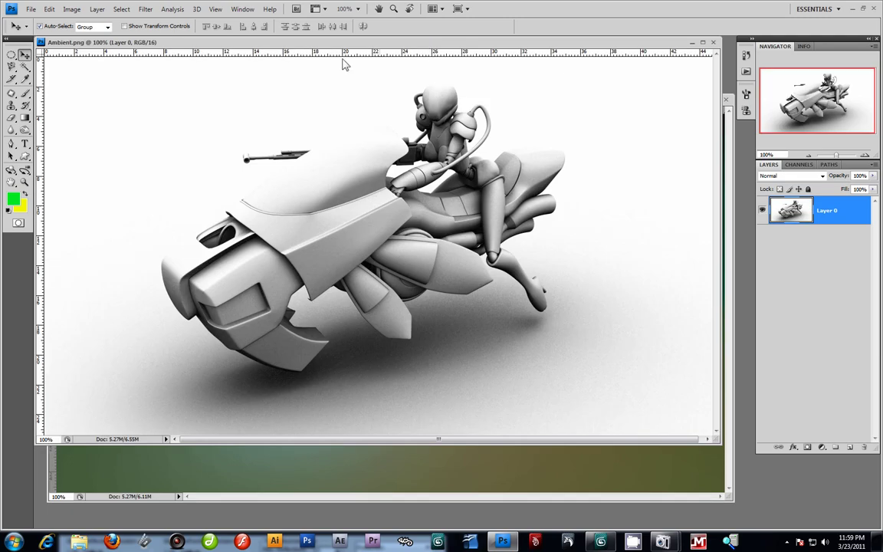
{"action": "left_click_drag", "start_coordinate": [299, 250], "coordinate": [382, 274]}
{"action": "left_click", "coordinate": [215, 9]}
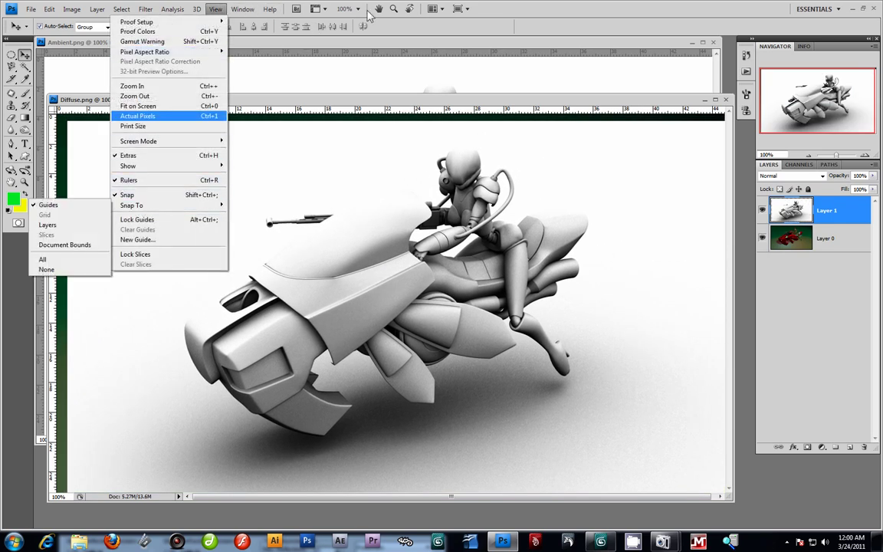
{"action": "left_click", "coordinate": [138, 116]}
{"action": "left_click", "coordinate": [716, 100]}
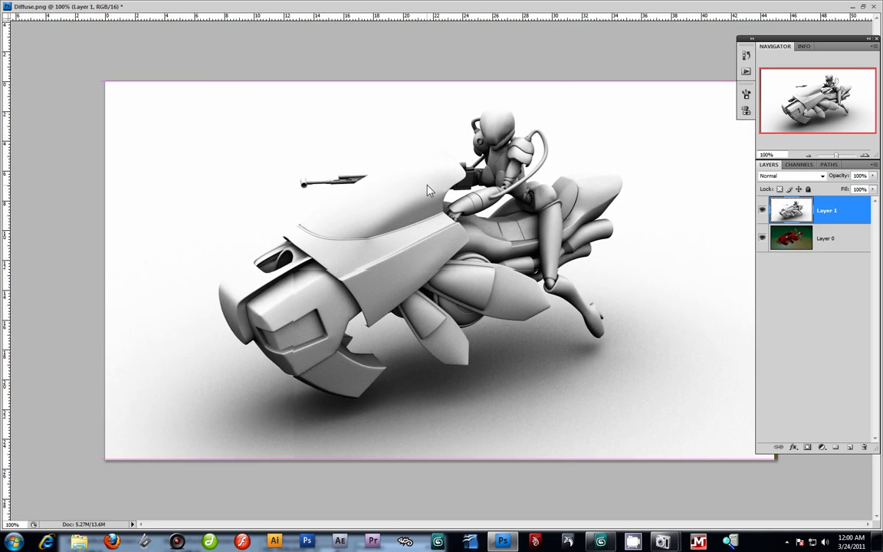
{"action": "left_click_drag", "start_coordinate": [431, 192], "coordinate": [430, 187]}
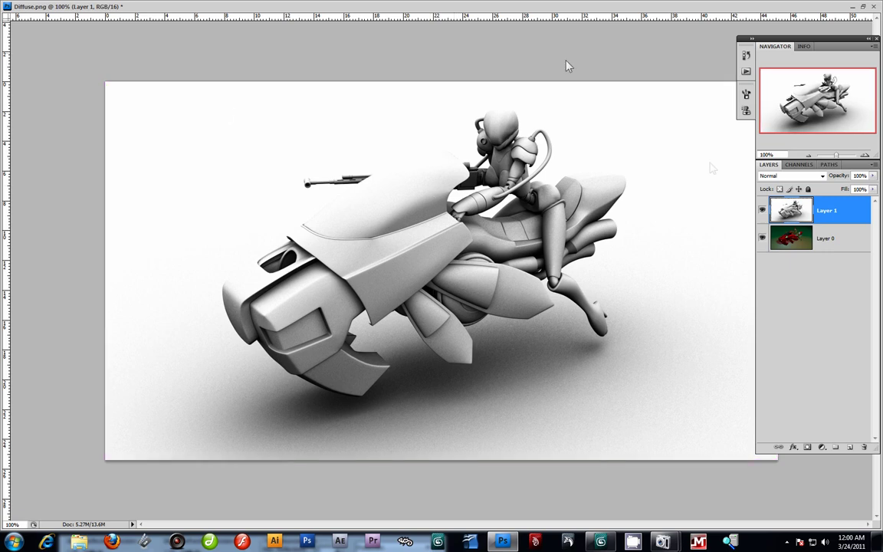
Step: Close the Ambient.png document without saving and reposition the Diffuse.png window
{"action": "left_click", "coordinate": [863, 7]}
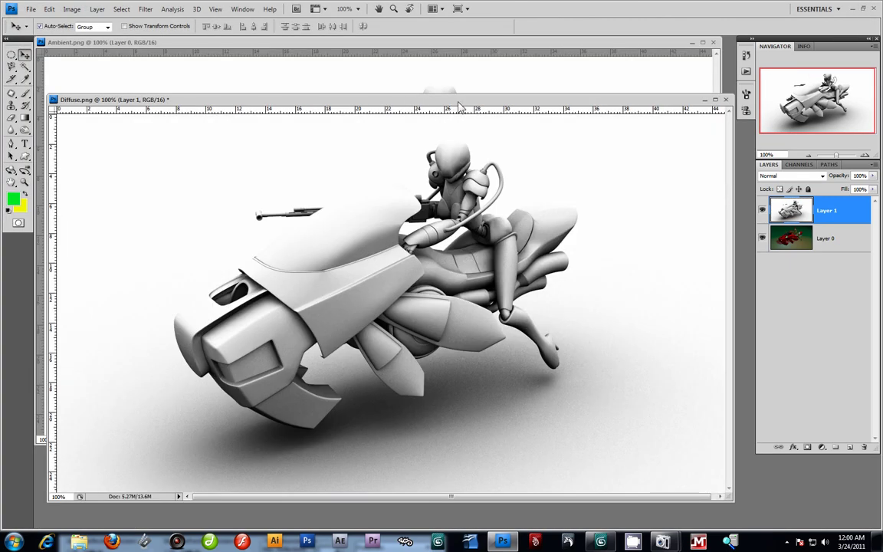
{"action": "left_click_drag", "start_coordinate": [415, 97], "coordinate": [484, 104]}
{"action": "left_click", "coordinate": [645, 45]}
{"action": "key", "text": "ctrl+w"}
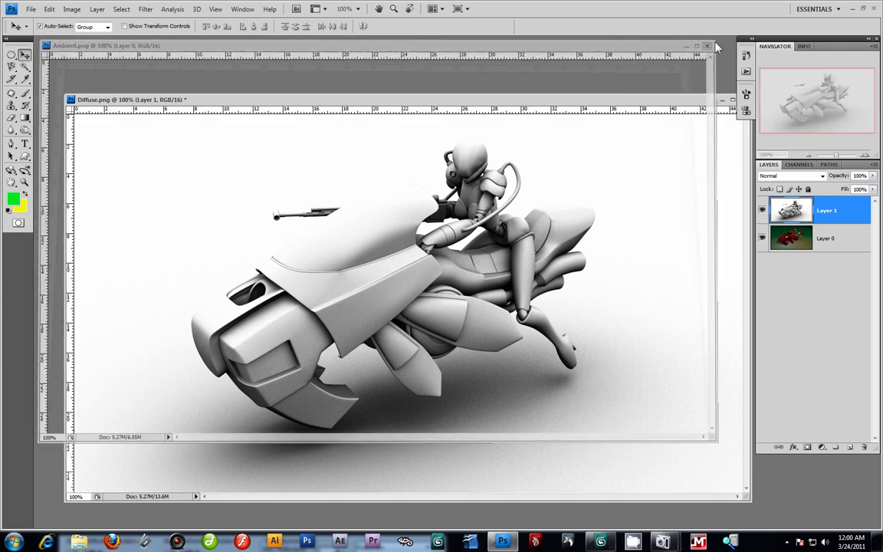
{"action": "left_click_drag", "start_coordinate": [562, 98], "coordinate": [542, 77]}
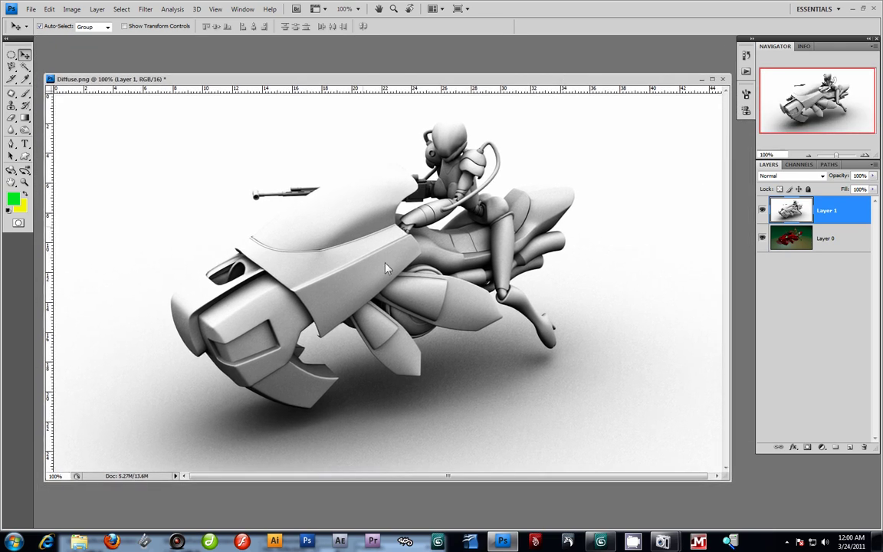
Step: Rename Layer 1 to Ambient and Layer 0 to Diffuse, then select the Ambient layer
{"action": "double_click", "coordinate": [828, 211]}
{"action": "key", "text": "Return"}
{"action": "double_click", "coordinate": [828, 239]}
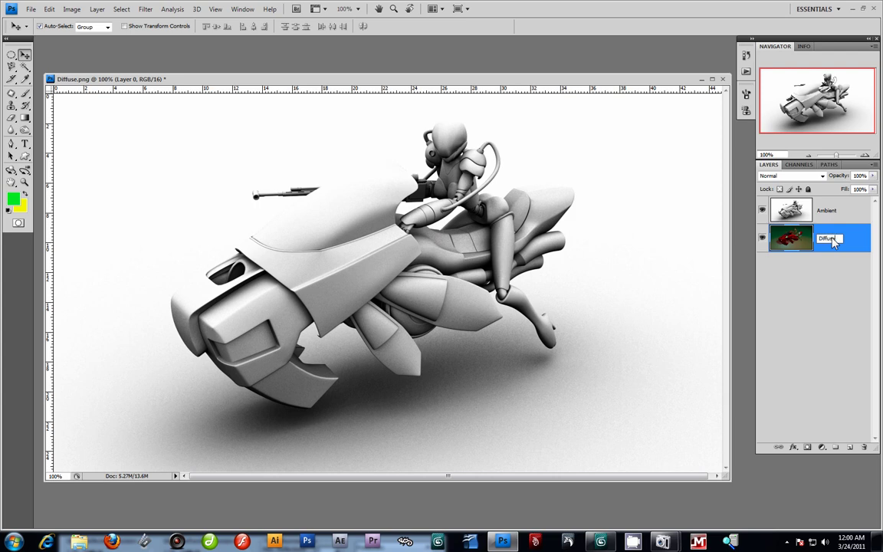
{"action": "type", "text": "Diffuse"}
{"action": "key", "text": "Return"}
{"action": "left_click", "coordinate": [772, 201]}
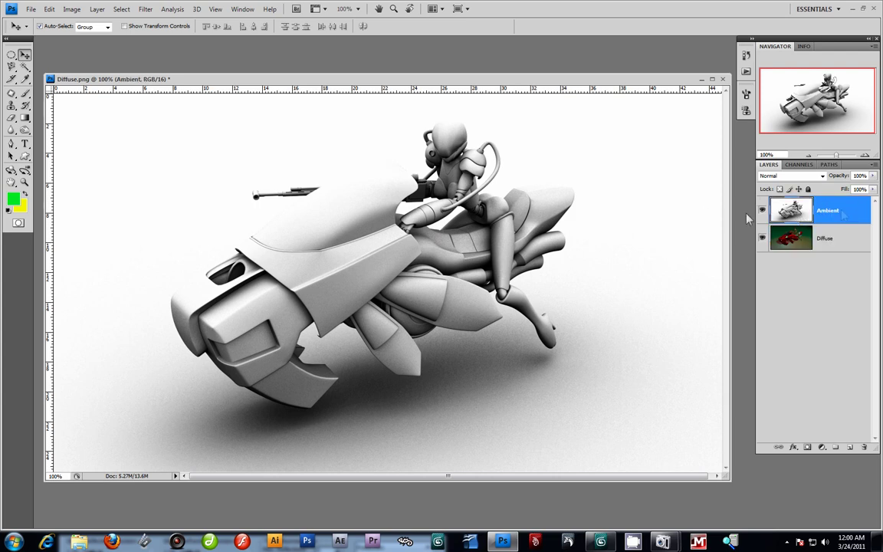
Step: Set the Ambient layer's blend mode to Multiply and its opacity to 75%
{"action": "left_click", "coordinate": [823, 178]}
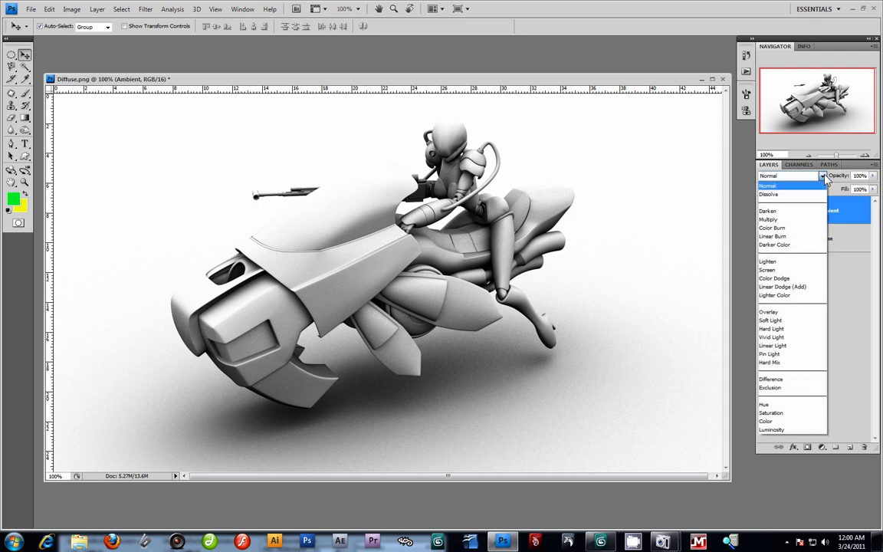
{"action": "left_click", "coordinate": [779, 220]}
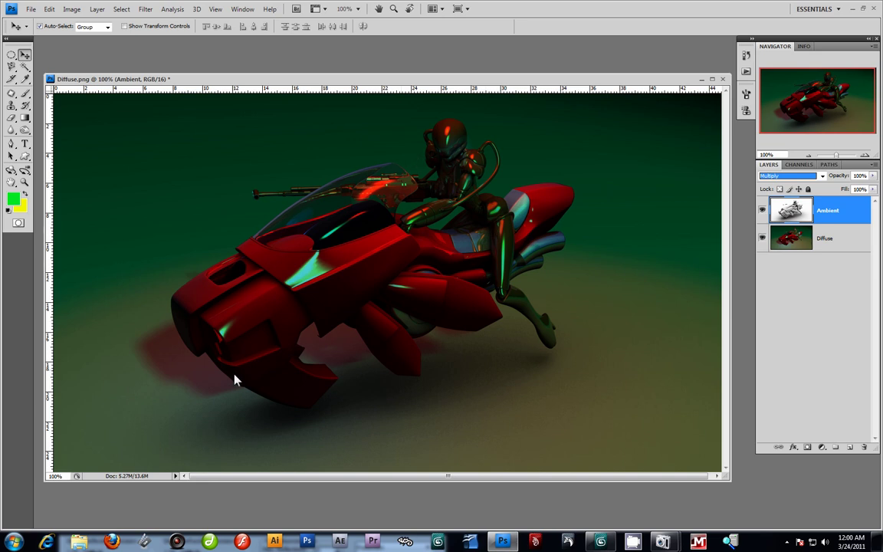
{"action": "left_click", "coordinate": [873, 176]}
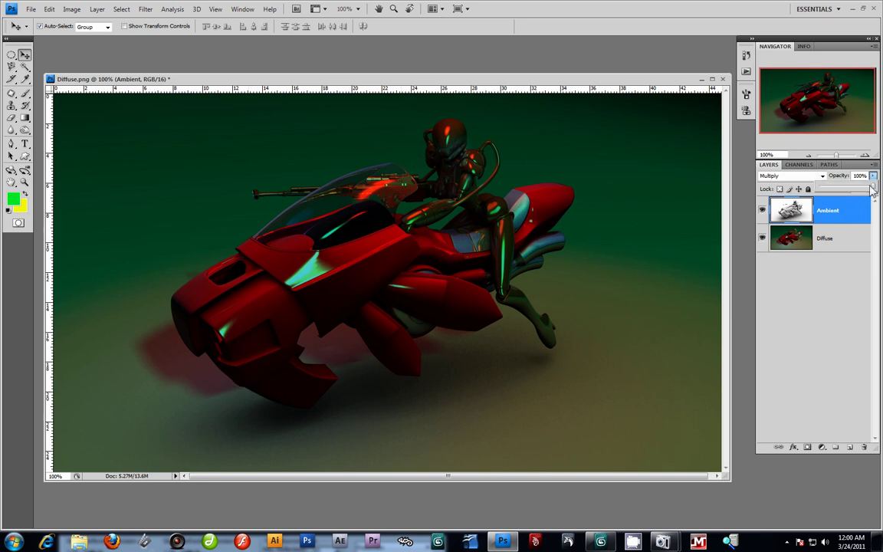
{"action": "left_click_drag", "start_coordinate": [874, 191], "coordinate": [866, 193]}
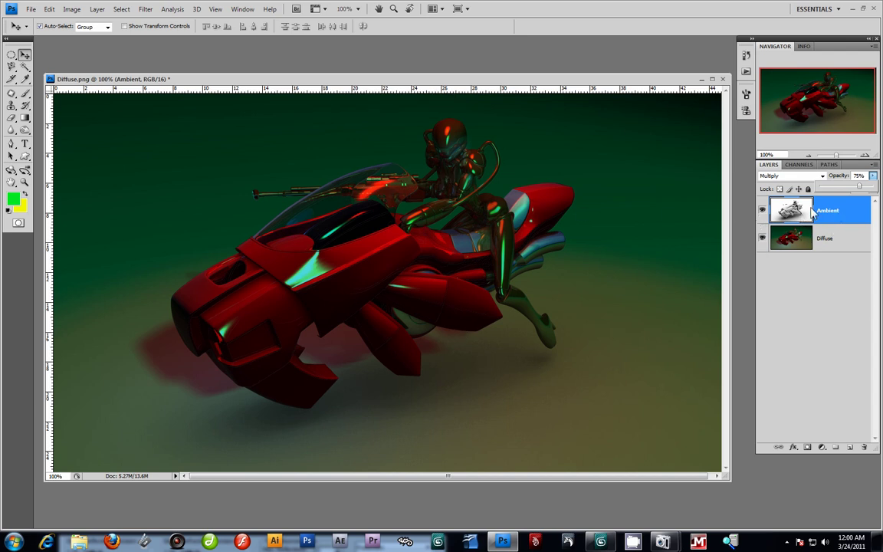
{"action": "left_click", "coordinate": [71, 9]}
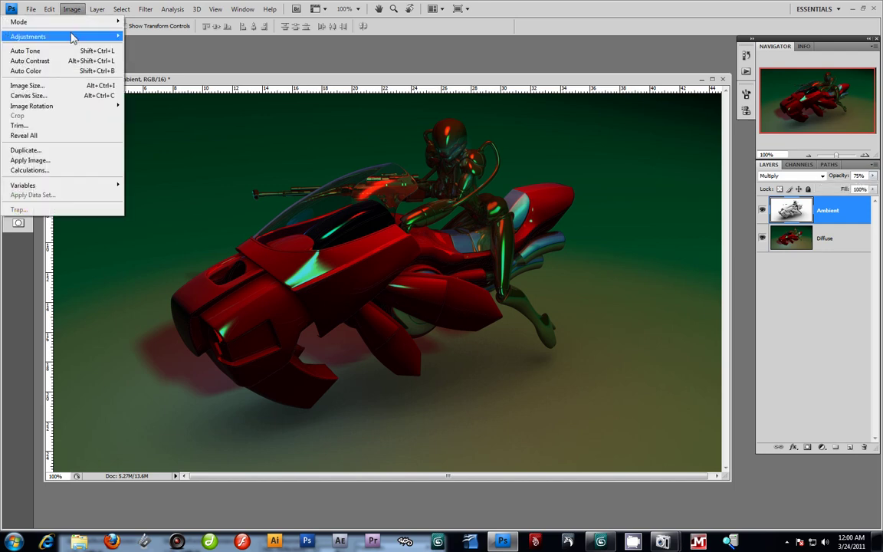
Step: In Curves, raise the RGB curve to brighten midtones and lower the Red curve slightly
{"action": "mouse_move", "coordinate": [71, 37]}
{"action": "left_click", "coordinate": [155, 55]}
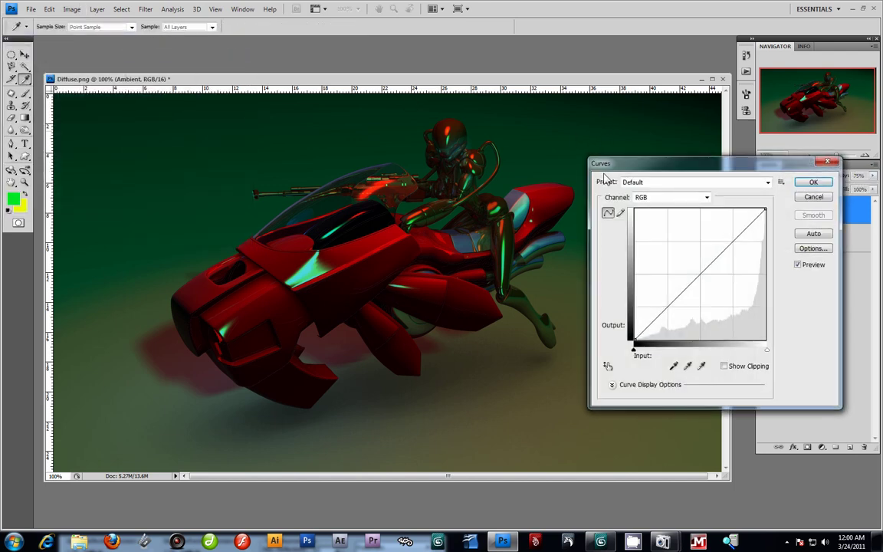
{"action": "mouse_move", "coordinate": [701, 273]}
{"action": "left_mouse_down"}
{"action": "mouse_move", "coordinate": [689, 261]}
{"action": "mouse_move", "coordinate": [693, 269]}
{"action": "left_mouse_up"}
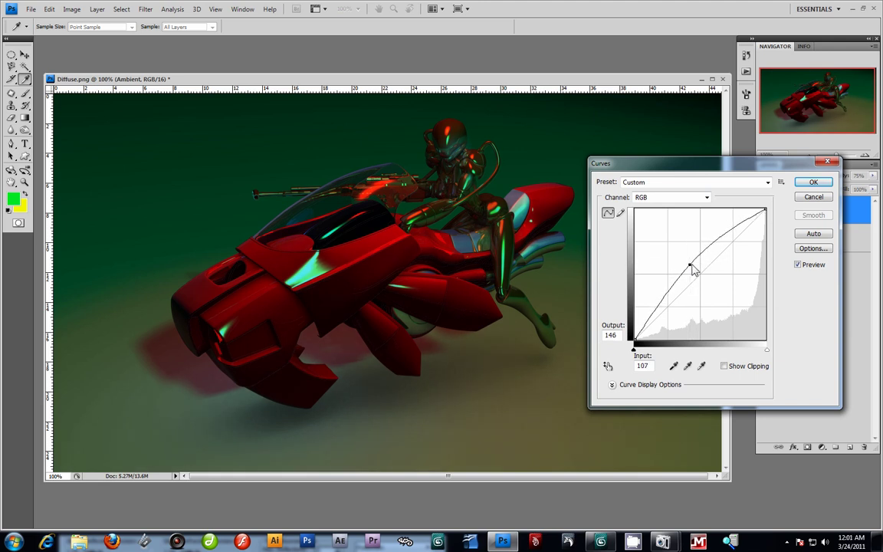
{"action": "left_click", "coordinate": [706, 197]}
{"action": "left_click", "coordinate": [661, 217]}
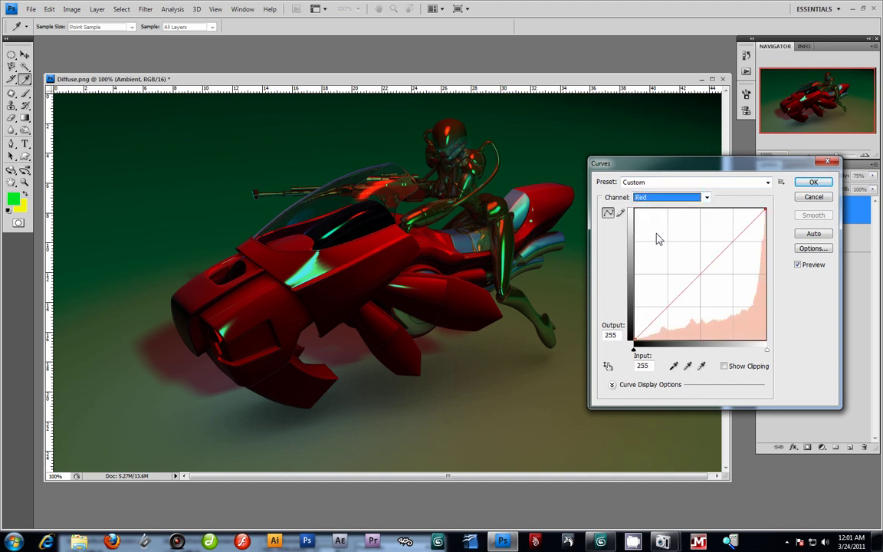
{"action": "left_click", "coordinate": [700, 282]}
{"action": "mouse_move", "coordinate": [702, 288]}
{"action": "left_mouse_down"}
{"action": "mouse_move", "coordinate": [708, 296]}
{"action": "mouse_move", "coordinate": [703, 285]}
{"action": "left_mouse_up"}
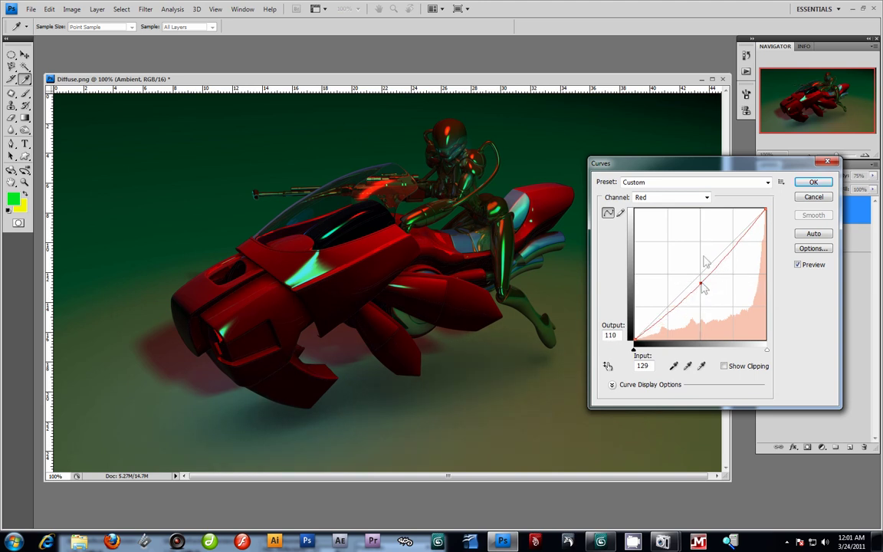
Step: Raise the Green and Blue curves and apply the Curves correction
{"action": "left_click", "coordinate": [706, 197]}
{"action": "left_click", "coordinate": [678, 228]}
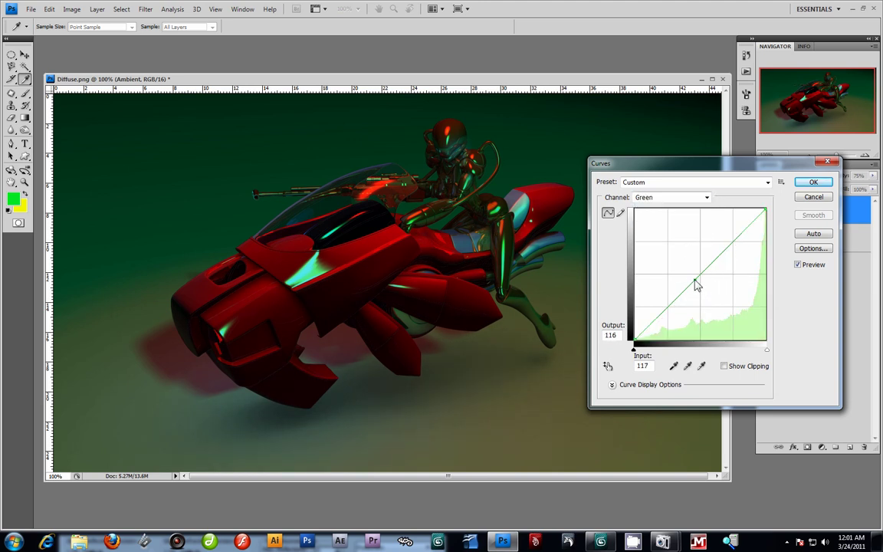
{"action": "mouse_move", "coordinate": [694, 282]}
{"action": "left_mouse_down"}
{"action": "mouse_move", "coordinate": [690, 276]}
{"action": "mouse_move", "coordinate": [696, 290]}
{"action": "mouse_move", "coordinate": [691, 282]}
{"action": "left_mouse_up"}
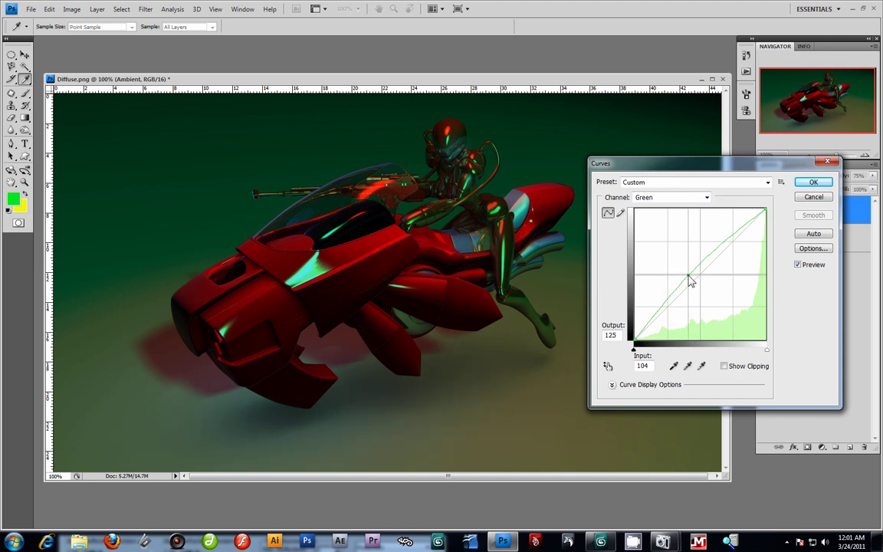
{"action": "left_click", "coordinate": [706, 197]}
{"action": "left_click", "coordinate": [663, 233]}
{"action": "mouse_move", "coordinate": [699, 279]}
{"action": "left_mouse_down"}
{"action": "mouse_move", "coordinate": [682, 264]}
{"action": "mouse_move", "coordinate": [707, 299]}
{"action": "mouse_move", "coordinate": [688, 270]}
{"action": "left_mouse_up"}
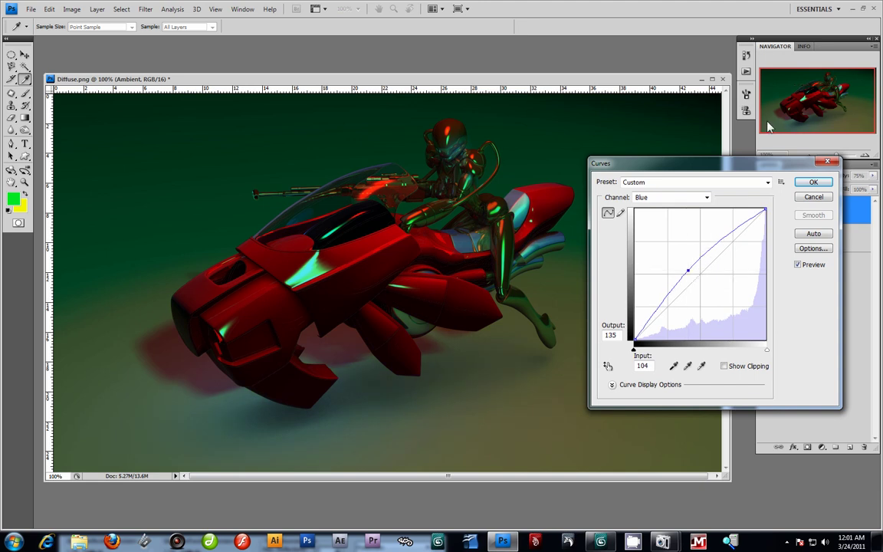
{"action": "left_click", "coordinate": [812, 183]}
{"action": "key", "text": "v"}
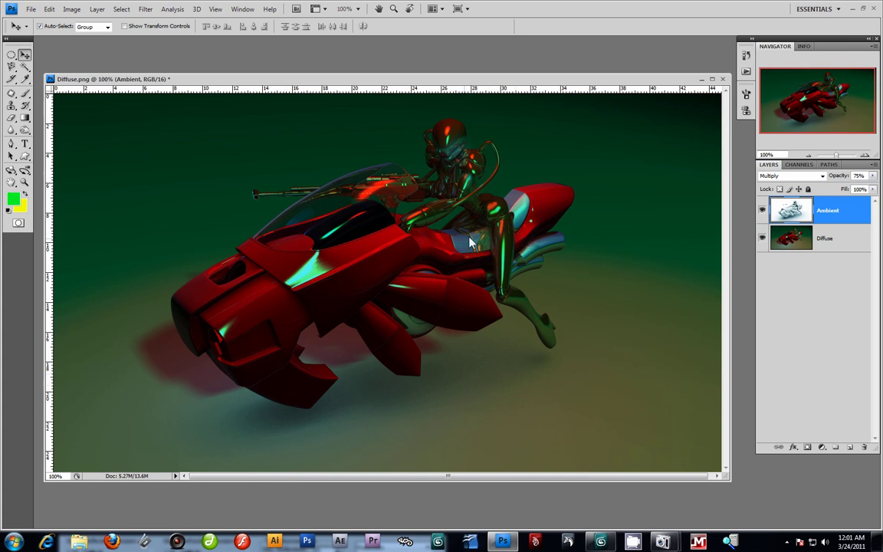
{"action": "left_click", "coordinate": [763, 210]}
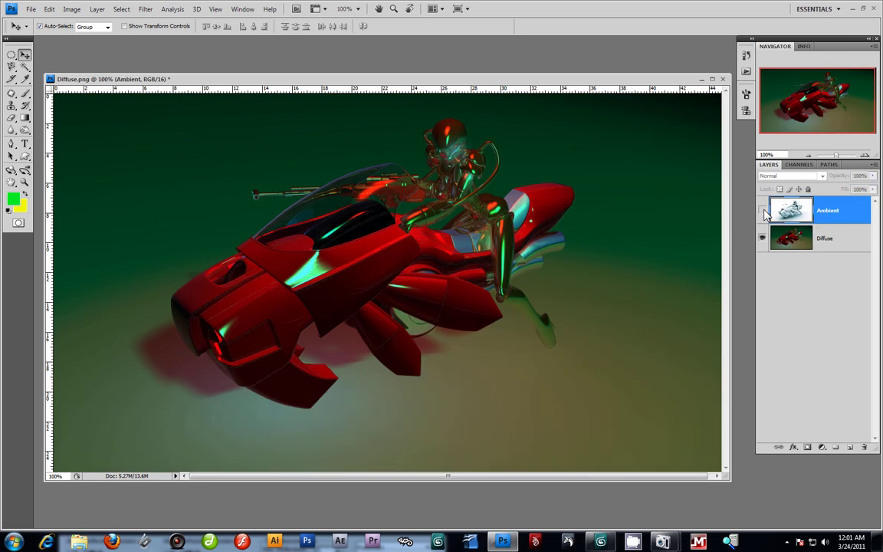
{"action": "left_click", "coordinate": [763, 210]}
{"action": "left_click", "coordinate": [763, 210]}
{"action": "left_click", "coordinate": [763, 210]}
{"action": "left_click", "coordinate": [763, 210]}
{"action": "left_click", "coordinate": [763, 210]}
{"action": "left_click", "coordinate": [763, 211]}
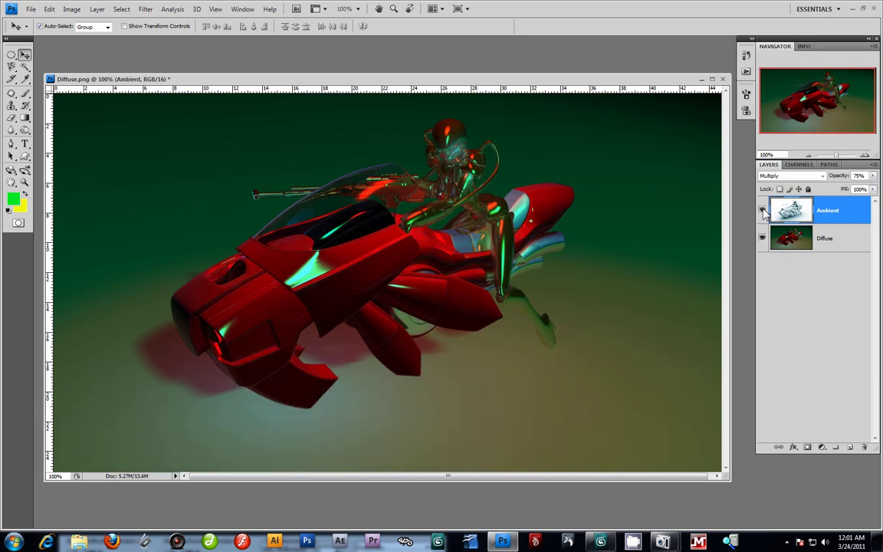
{"action": "left_click", "coordinate": [763, 210]}
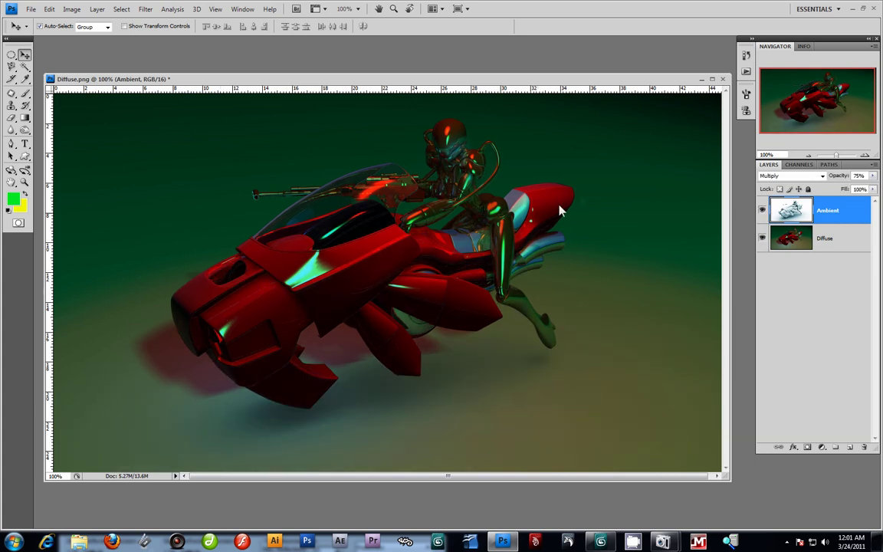
{"action": "mouse_move", "coordinate": [127, 79]}
{"action": "left_mouse_down"}
{"action": "mouse_move", "coordinate": [148, 78]}
{"action": "mouse_move", "coordinate": [123, 77]}
{"action": "mouse_move", "coordinate": [127, 87]}
{"action": "left_mouse_up"}
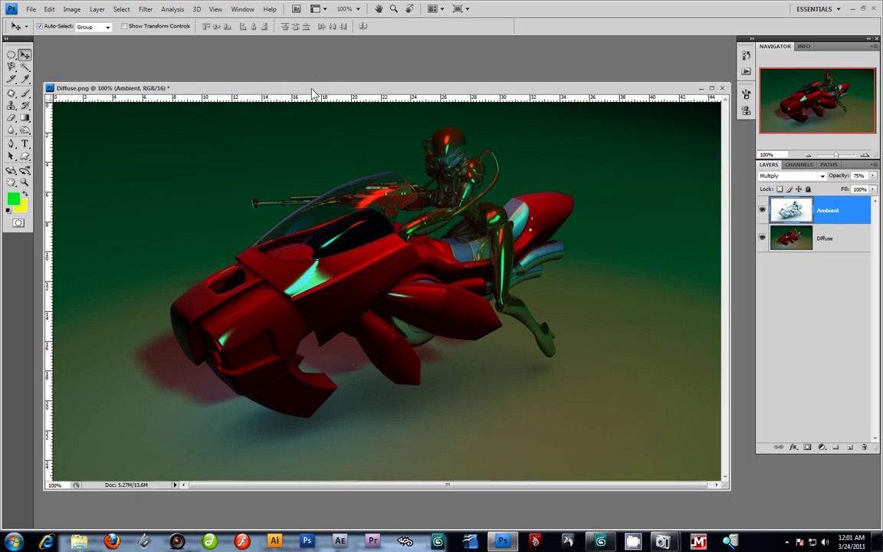